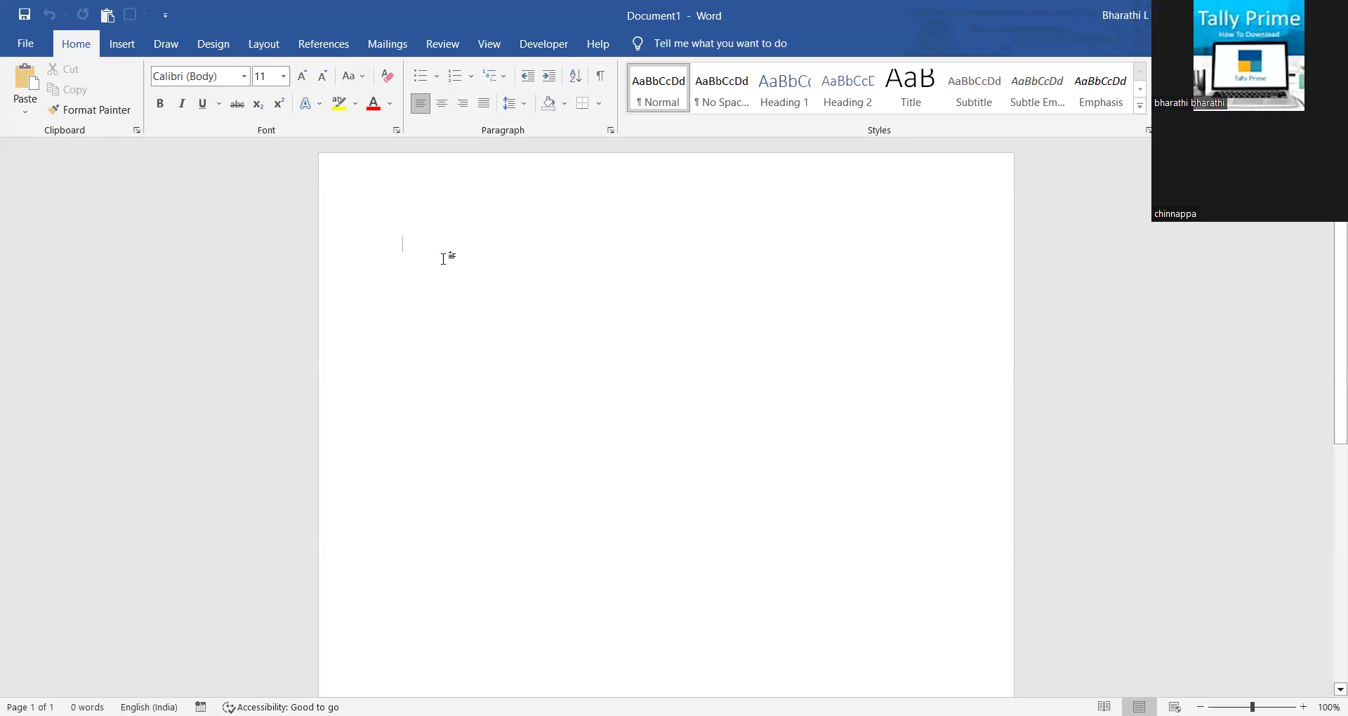
Step: Replace the test gibberish with the sentence 'Computer is a electronic device'
{"action": "type", "text": "kdjsjdbsj"}
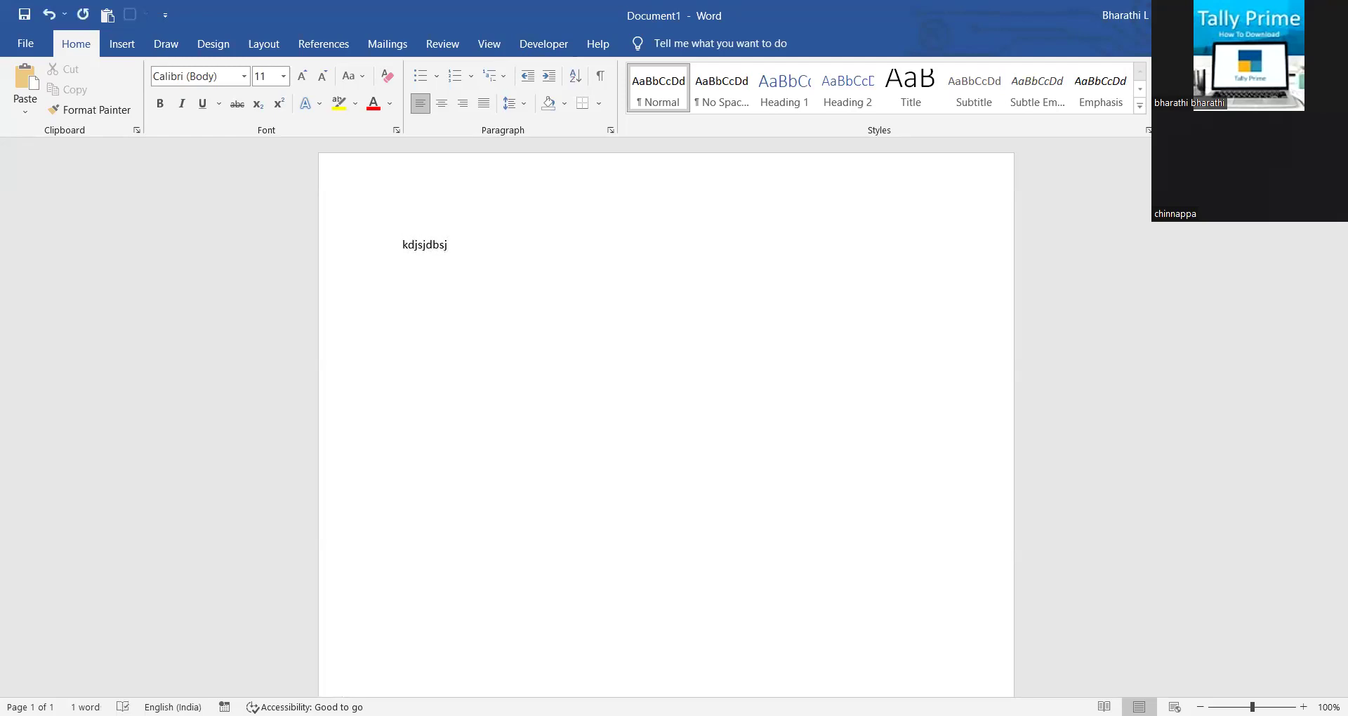
{"action": "key", "text": "BackSpace"}
{"action": "key", "text": "BackSpace"}
{"action": "key", "text": "BackSpace"}
{"action": "key", "text": "BackSpace"}
{"action": "key", "text": "BackSpace"}
{"action": "key", "text": "BackSpace"}
{"action": "key", "text": "BackSpace"}
{"action": "key", "text": "BackSpace"}
{"action": "type", "text": "comp"}
{"action": "type", "text": "uter"}
{"action": "type", "text": "is a"}
{"action": "type", "text": " el"}
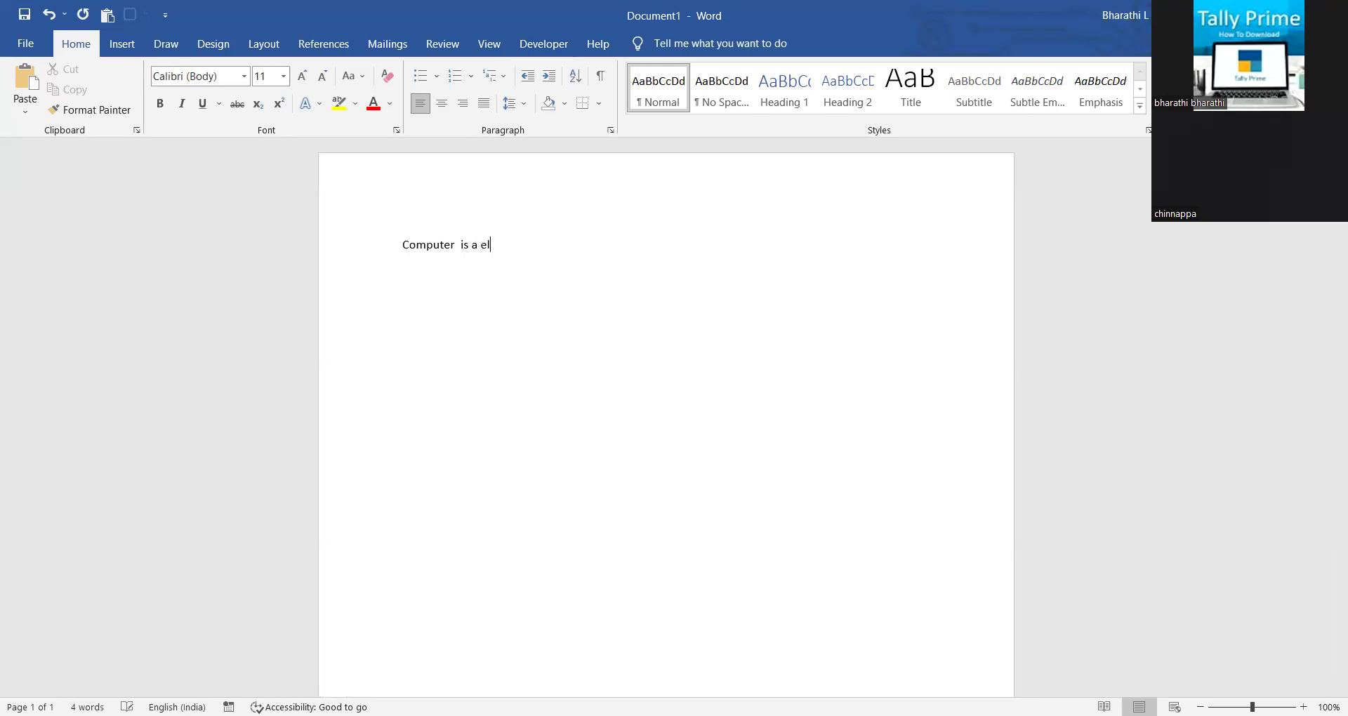
{"action": "type", "text": "ectronic de"}
{"action": "type", "text": "vice"}
Step: Start recording a macro named Macro2, stored in All Documents (Normal.dotm)
{"action": "left_click", "coordinate": [500, 50]}
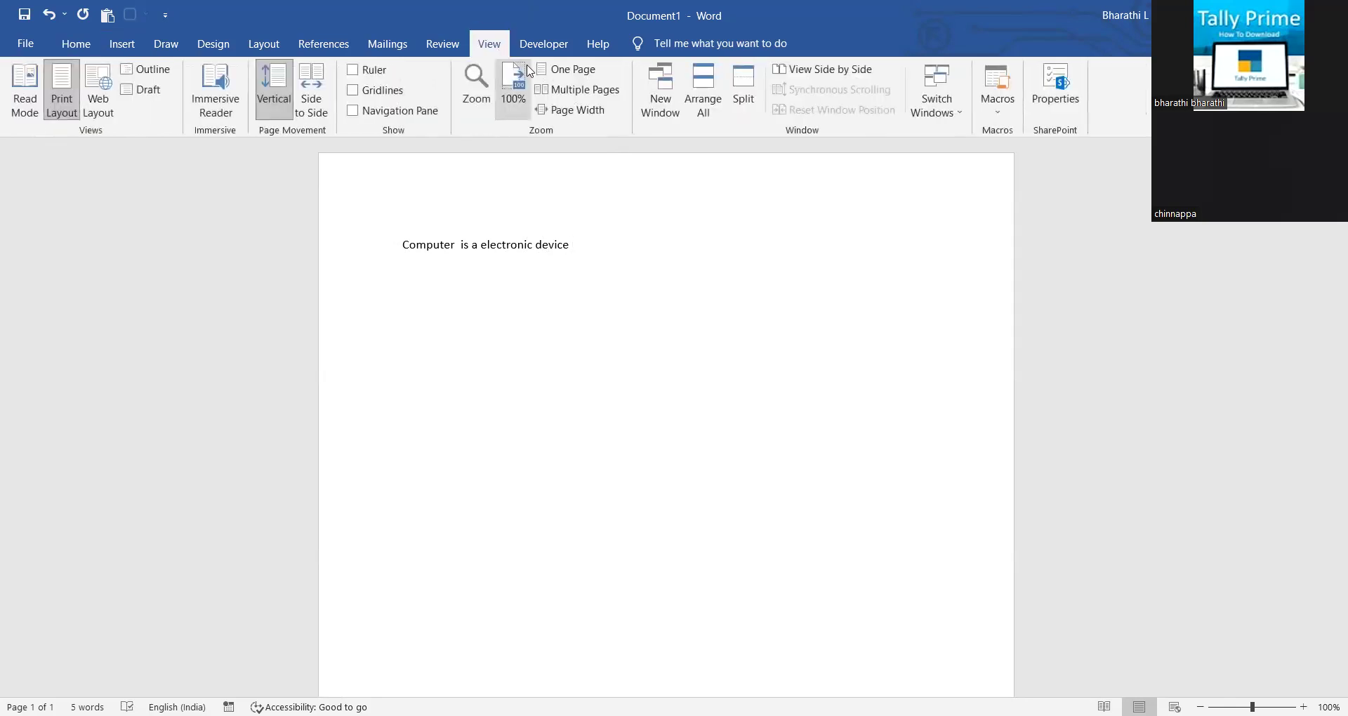
{"action": "left_click", "coordinate": [1013, 113]}
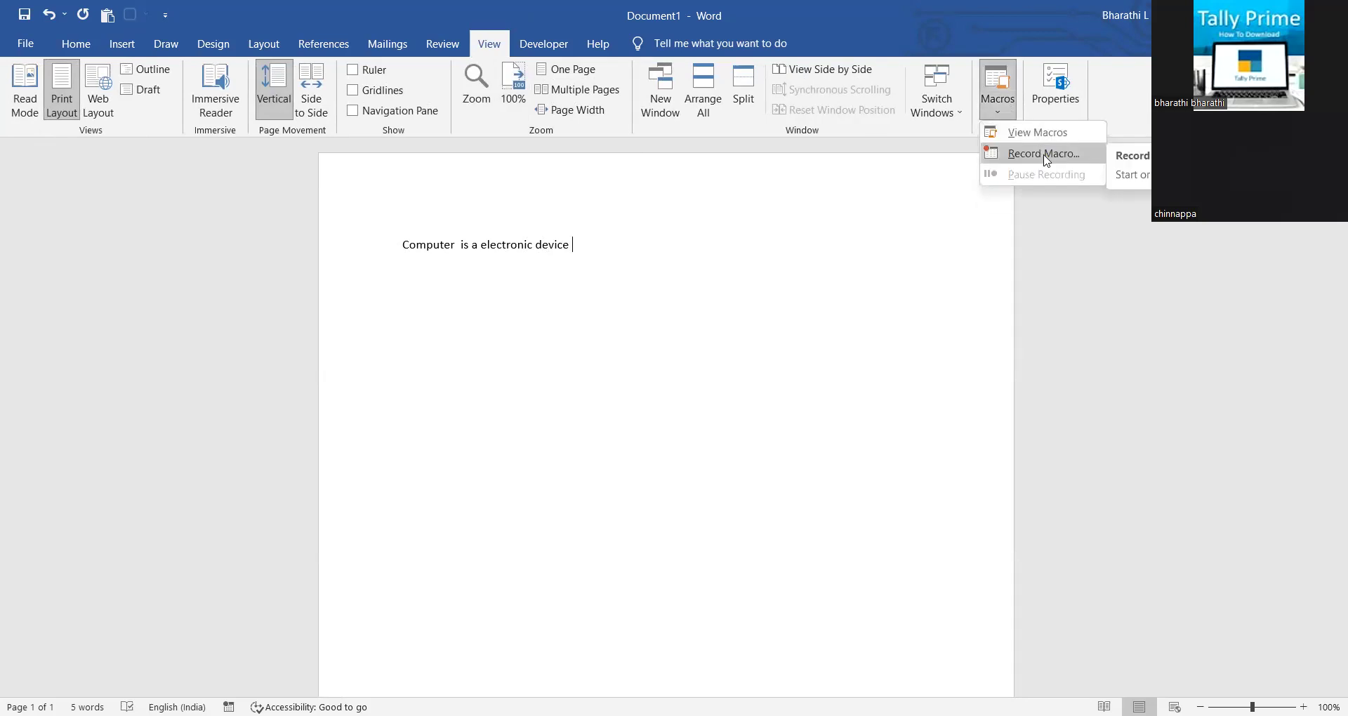
{"action": "left_click", "coordinate": [1045, 154]}
{"action": "left_click", "coordinate": [533, 270]}
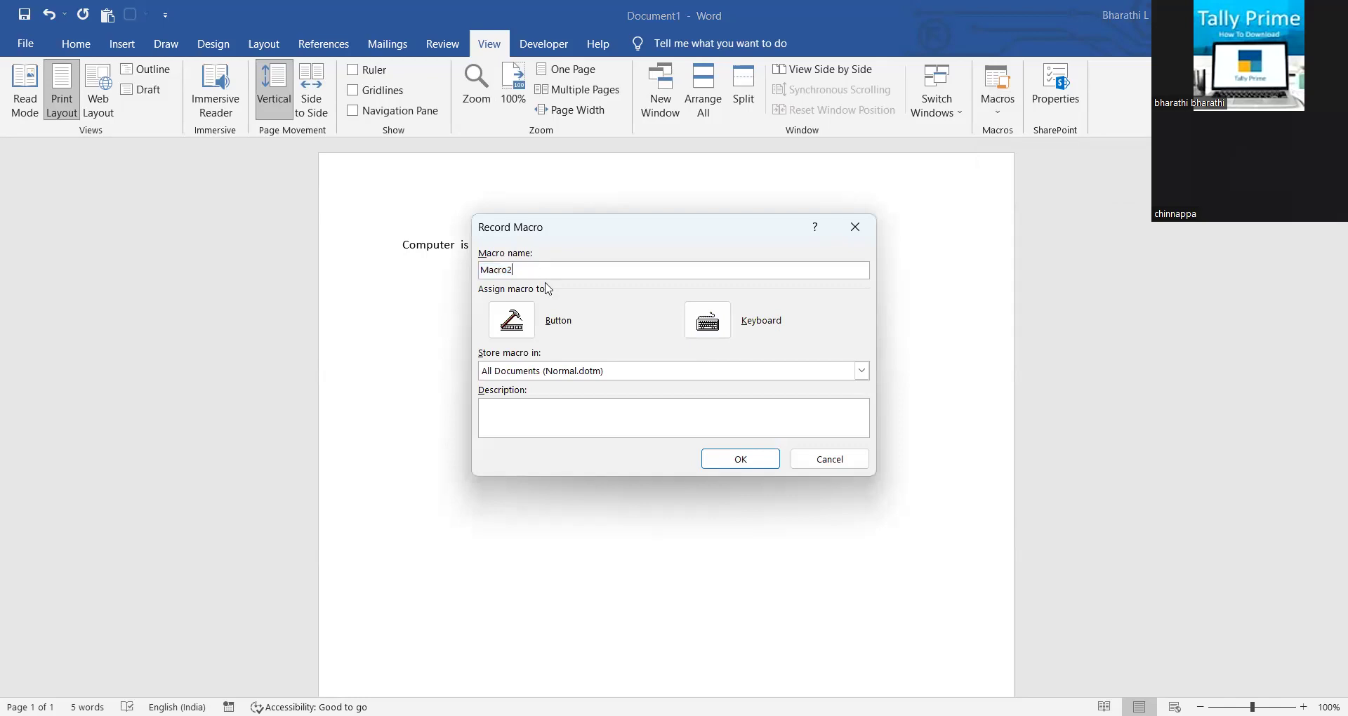
{"action": "left_click", "coordinate": [731, 460]}
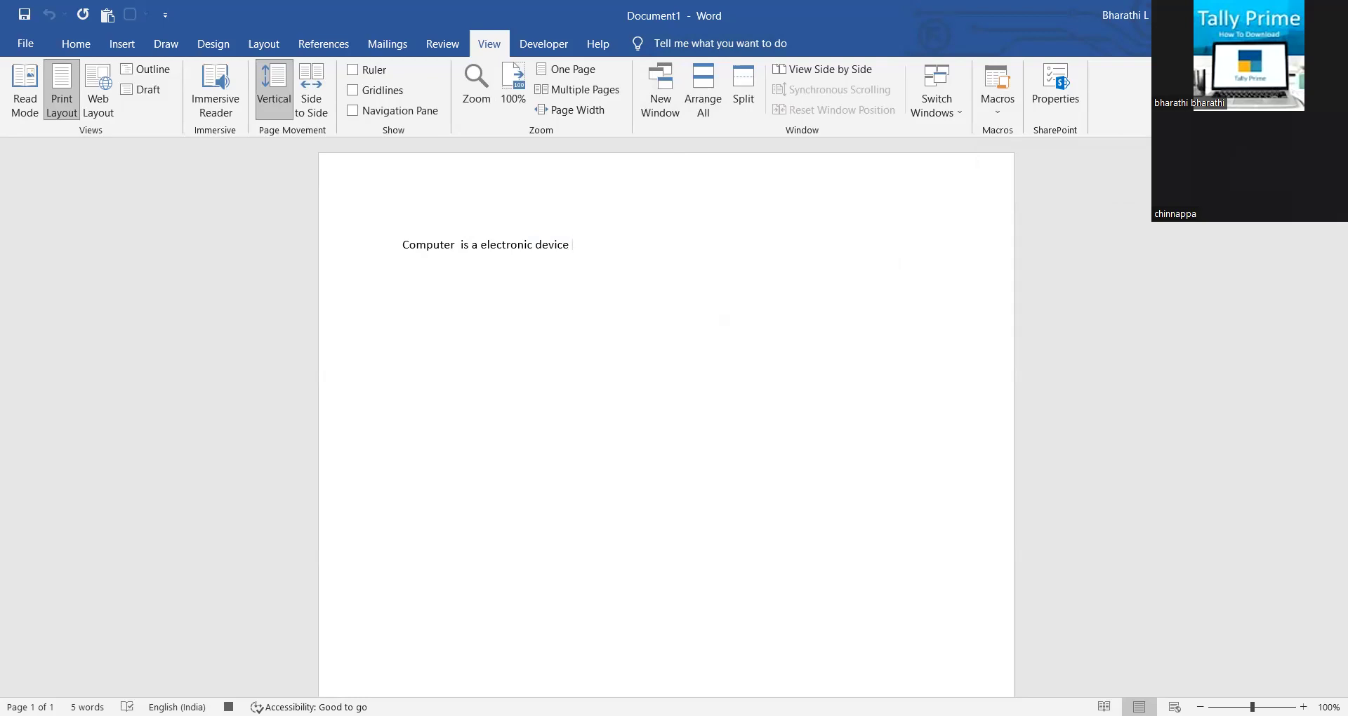
Step: Make the sentence 20 pt, bold and red
{"action": "left_click", "coordinate": [75, 43]}
{"action": "left_click_drag", "start_coordinate": [402, 245], "coordinate": [581, 265]}
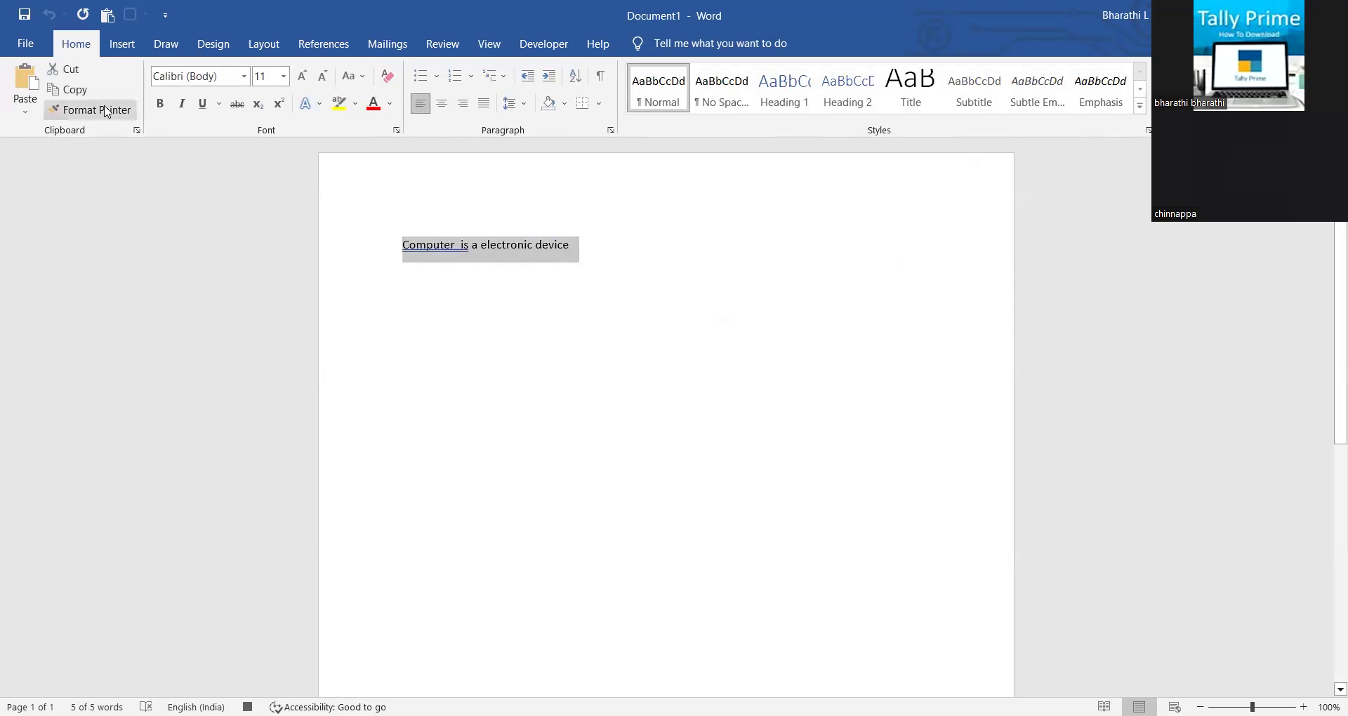
{"action": "left_click", "coordinate": [284, 76]}
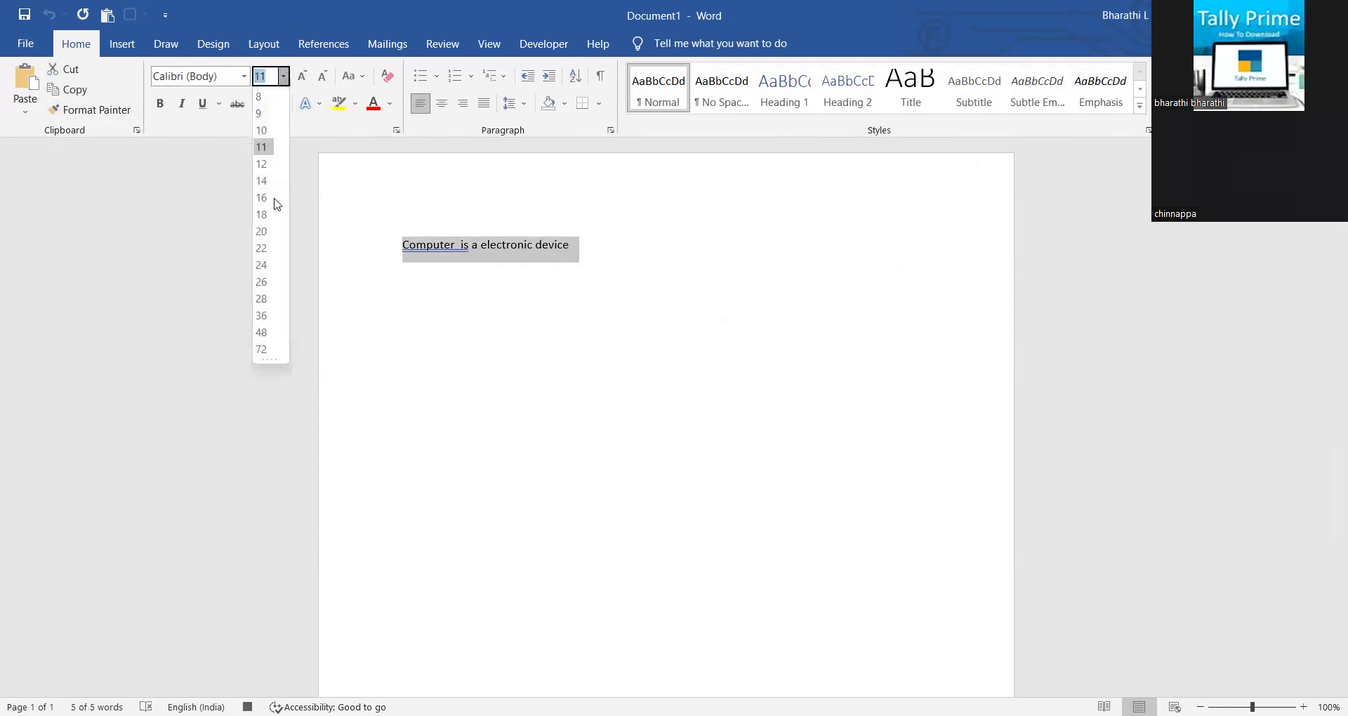
{"action": "left_click", "coordinate": [270, 232]}
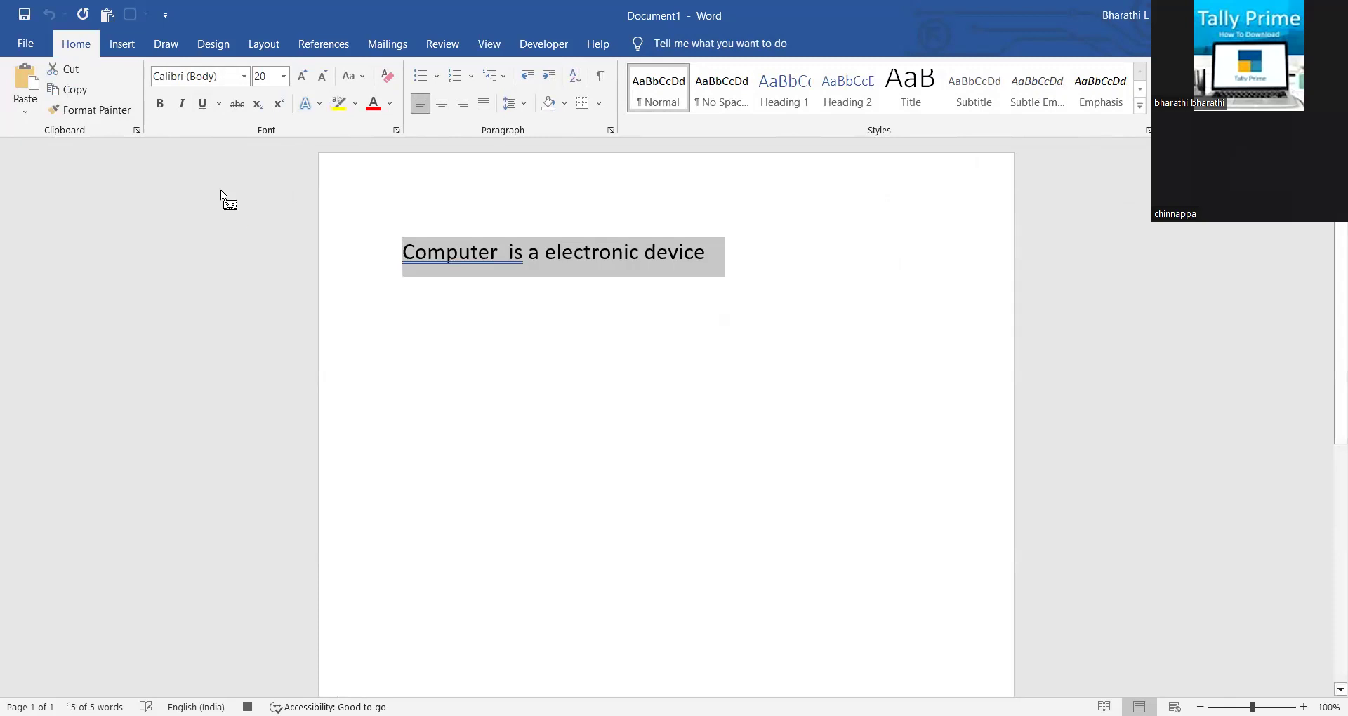
{"action": "left_click", "coordinate": [160, 104]}
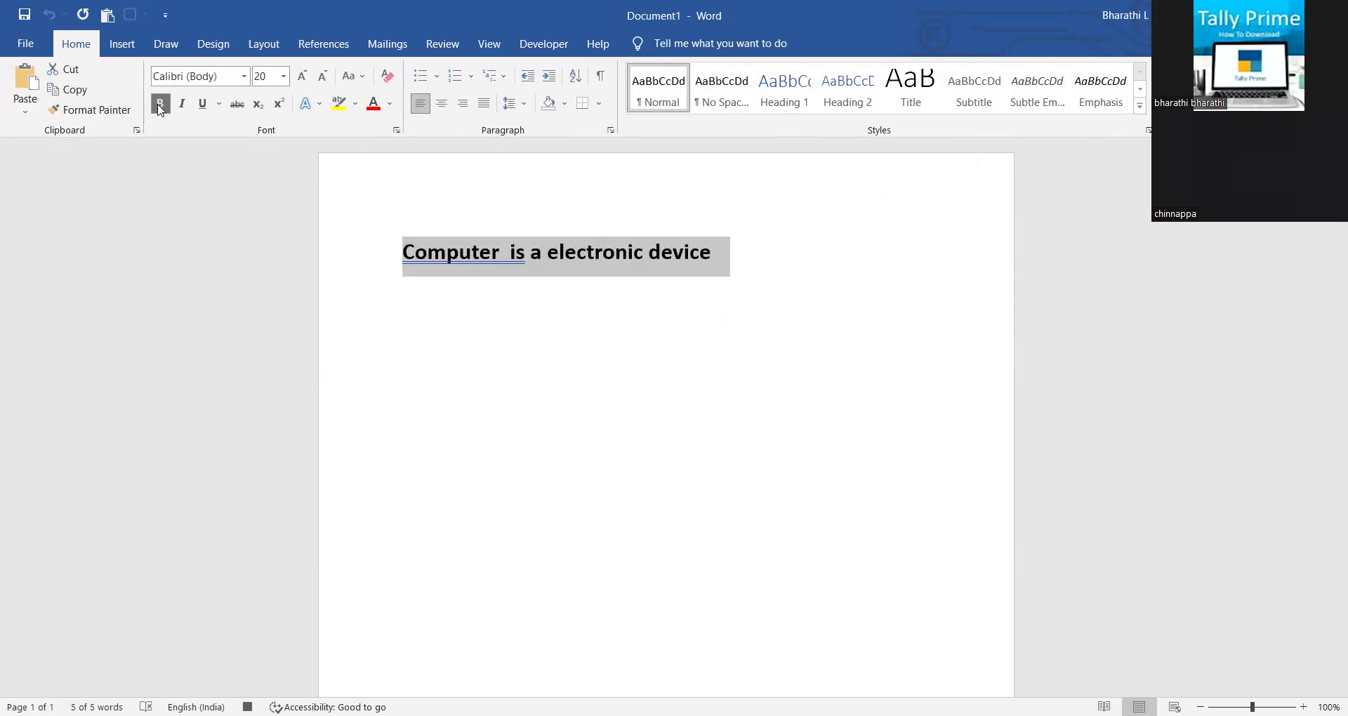
{"action": "left_click", "coordinate": [374, 106]}
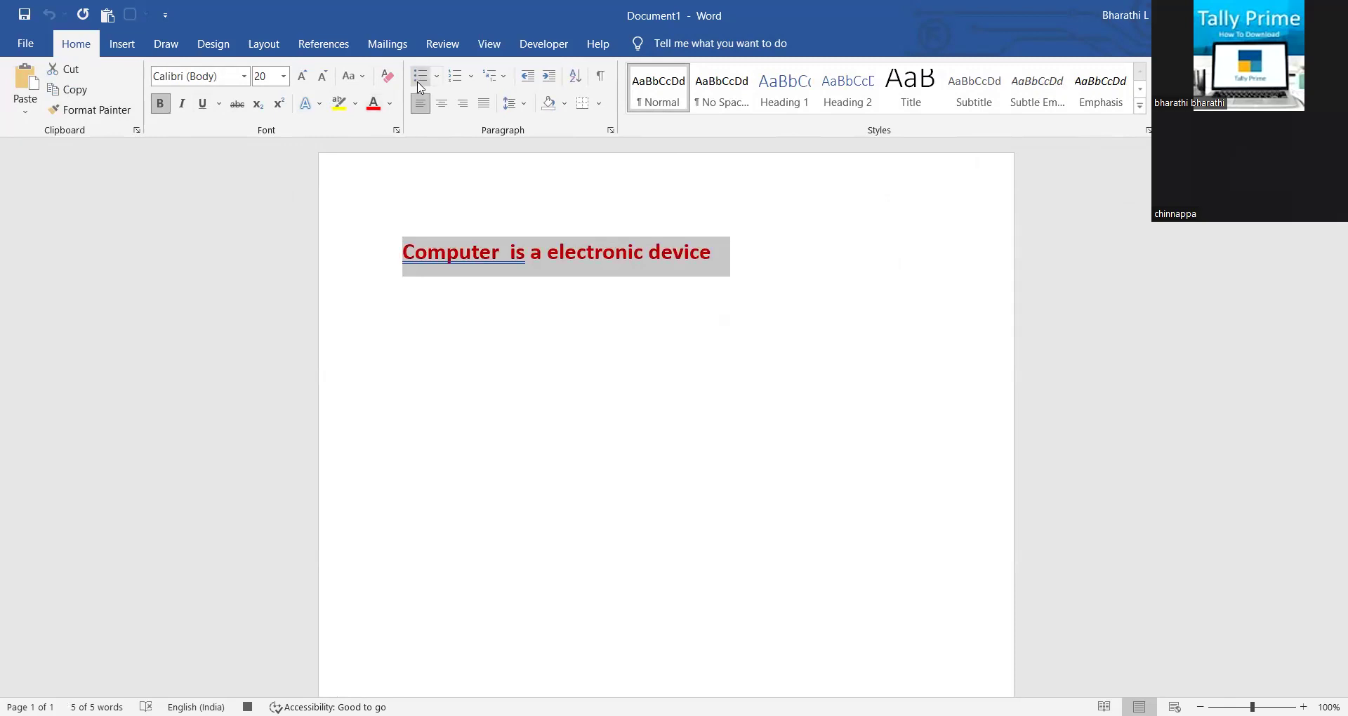
Step: Number the sentence as item 1. and enclose it in an outside border
{"action": "left_click", "coordinate": [453, 80]}
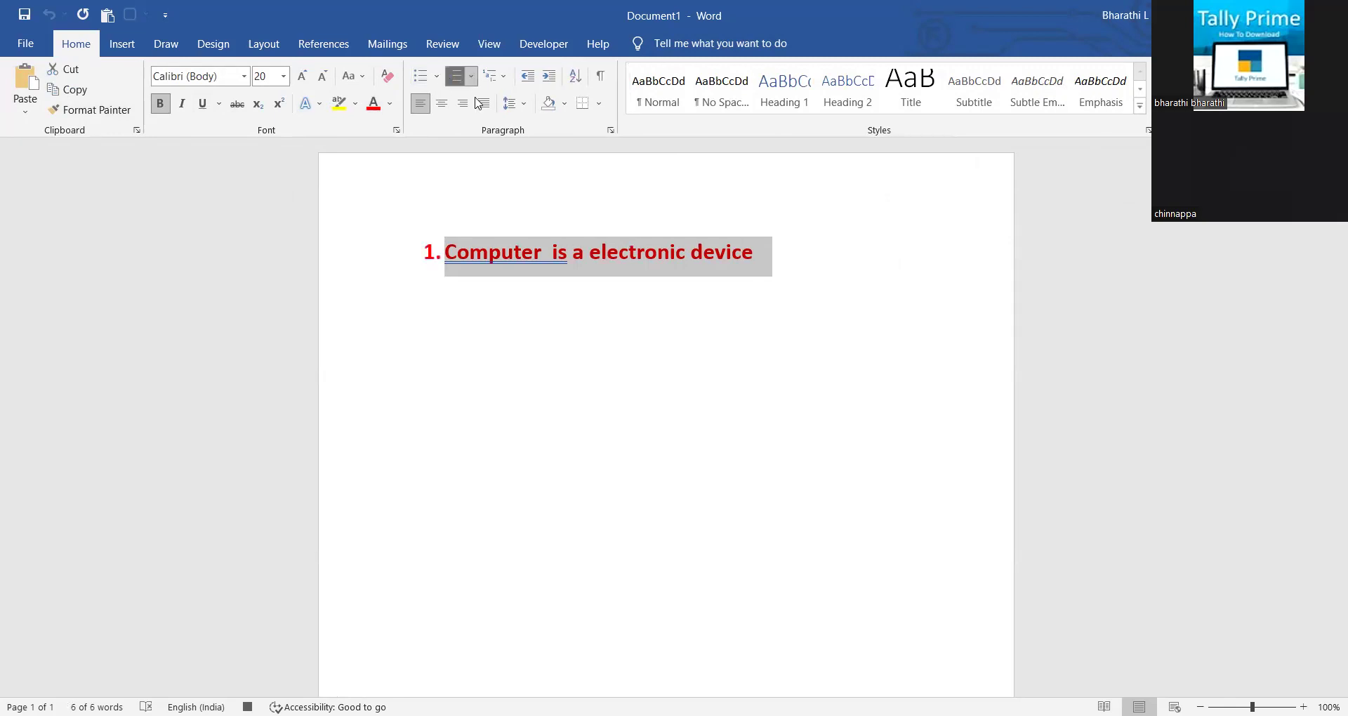
{"action": "left_click", "coordinate": [598, 105]}
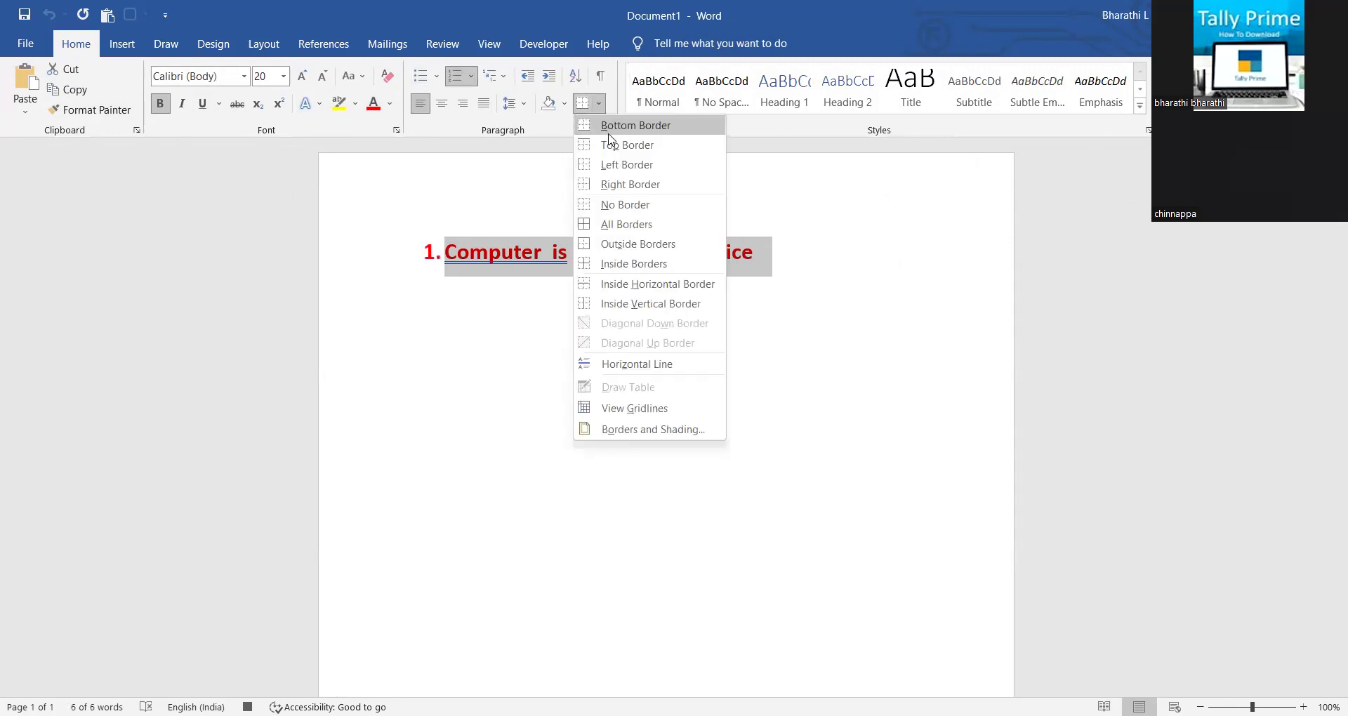
{"action": "left_click", "coordinate": [667, 244]}
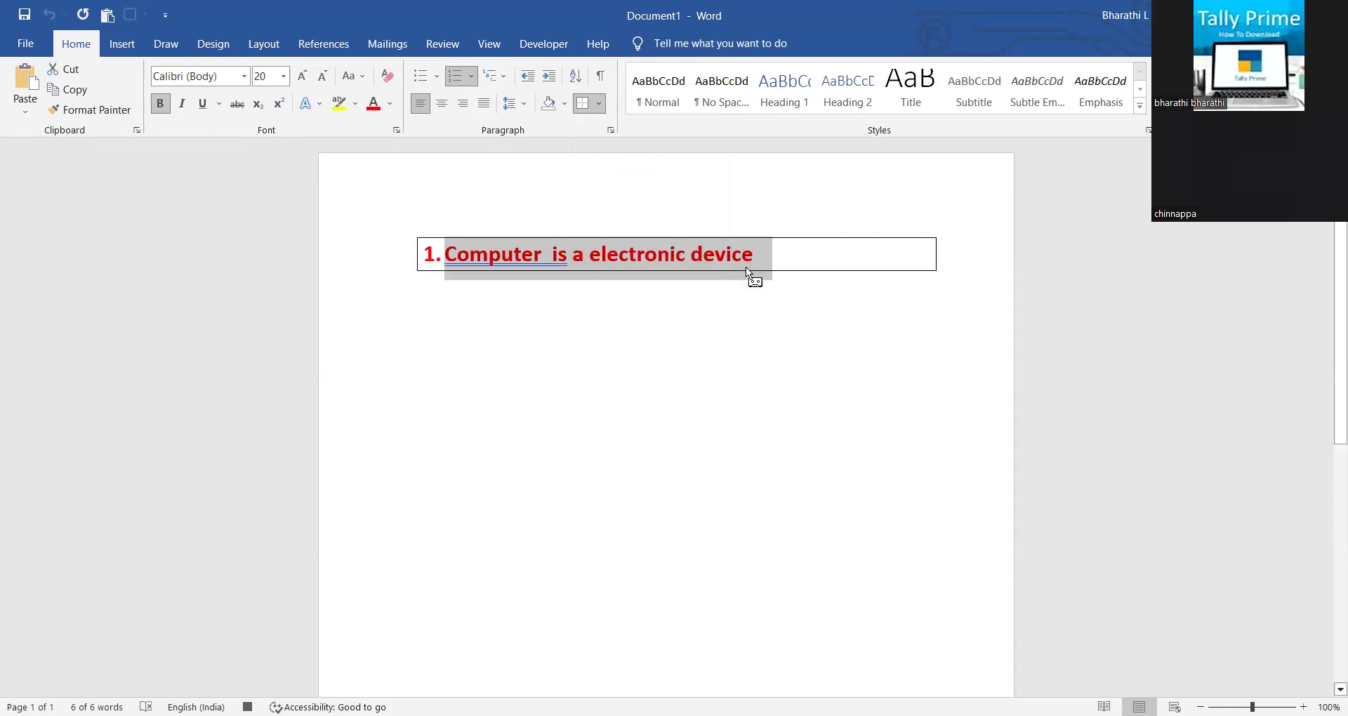
{"action": "left_click", "coordinate": [494, 50]}
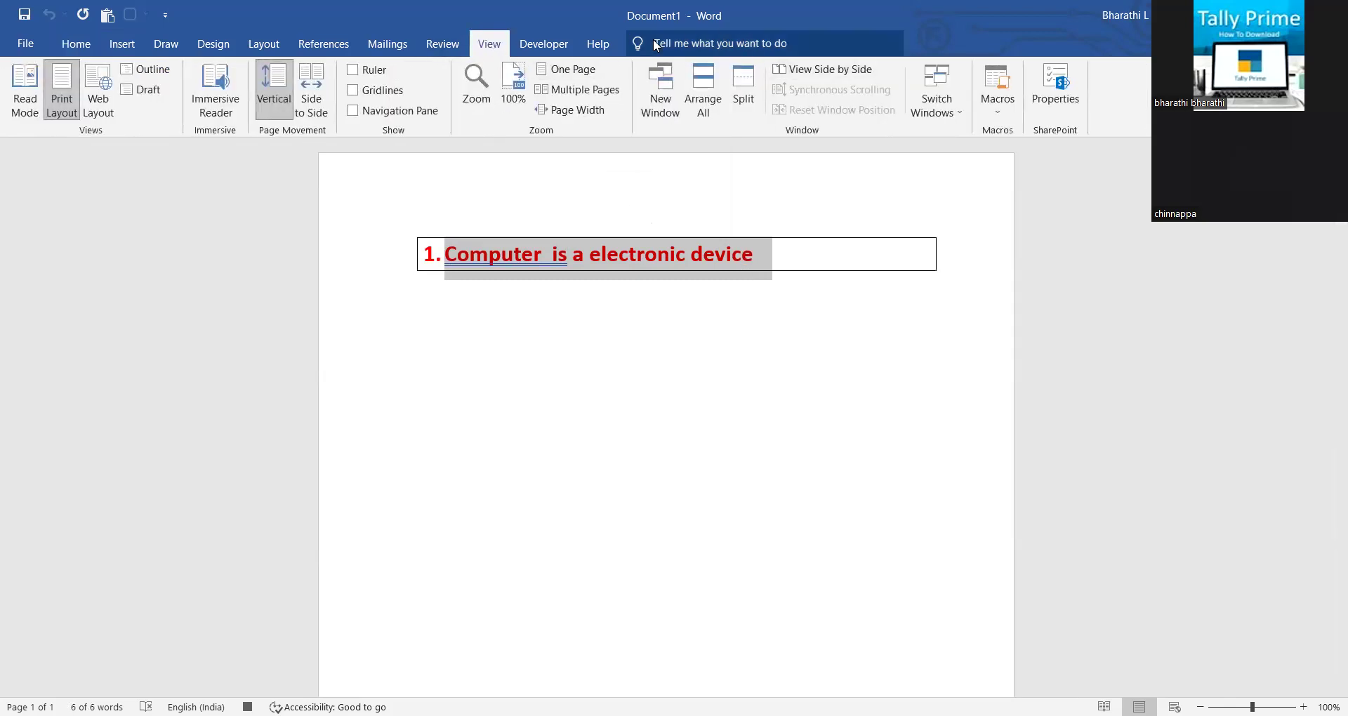
Step: Stop recording Macro2 from the Macros menu
{"action": "left_click", "coordinate": [997, 104]}
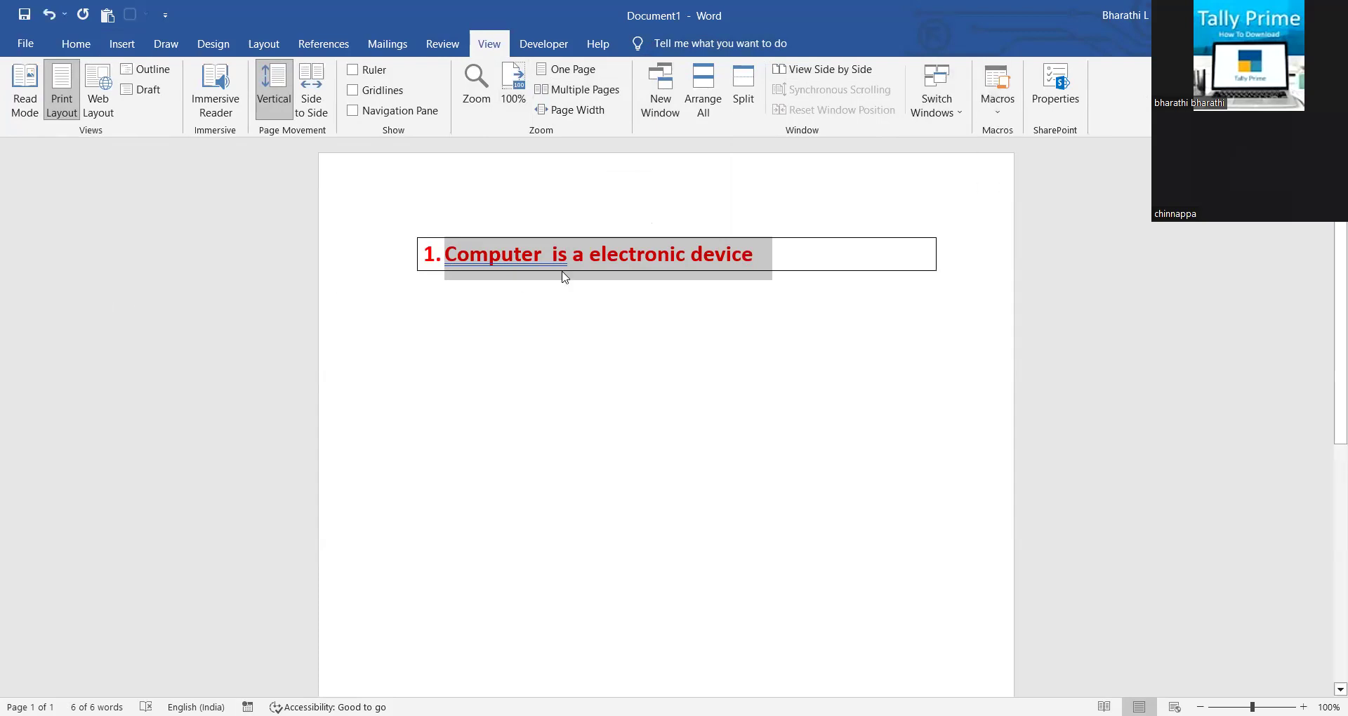
{"action": "left_click", "coordinate": [725, 295]}
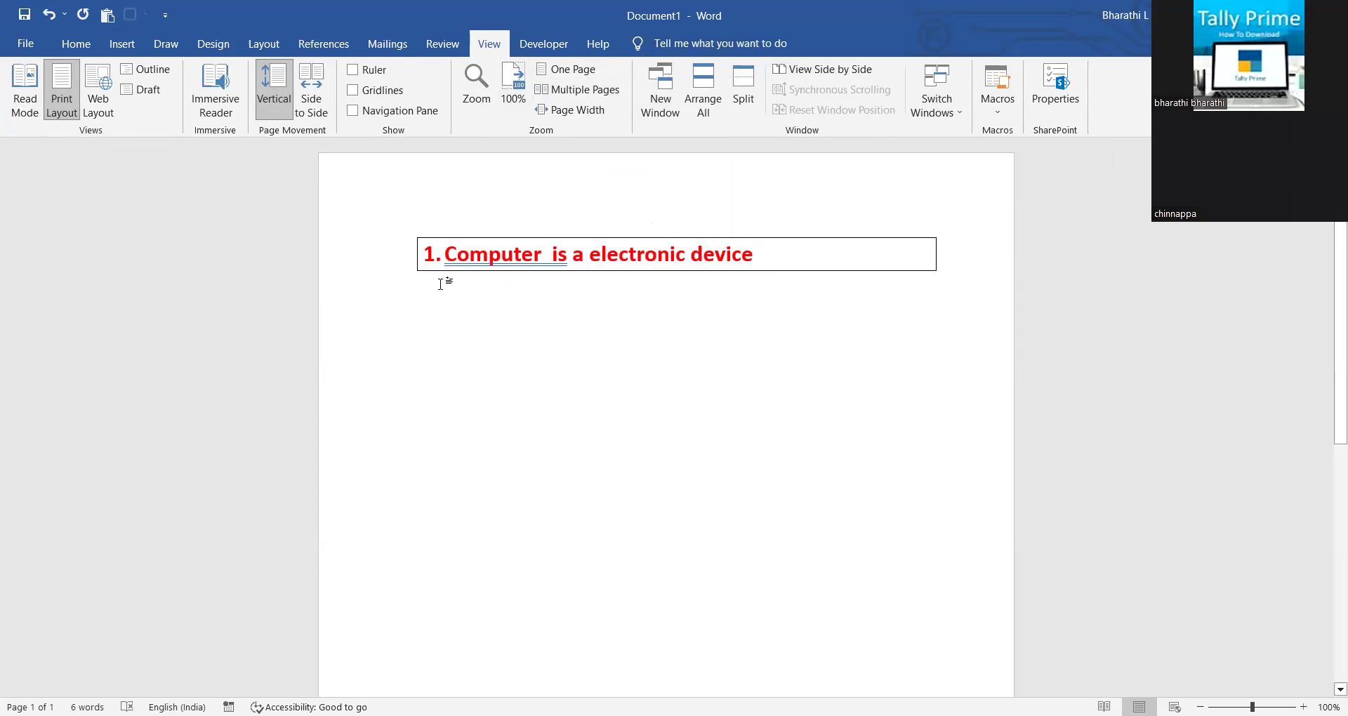
Step: Open the Visual Basic editor and the Normal project's NewMacros module
{"action": "left_click", "coordinate": [545, 44]}
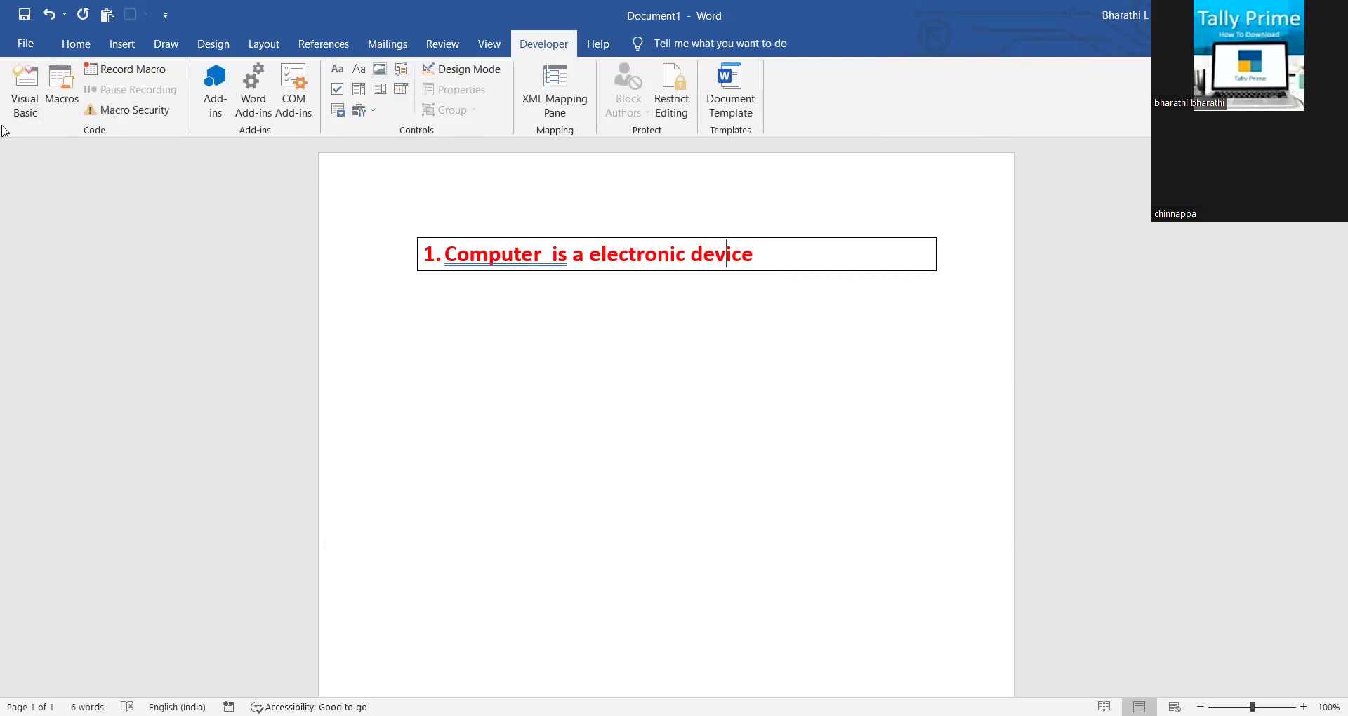
{"action": "left_click", "coordinate": [31, 98]}
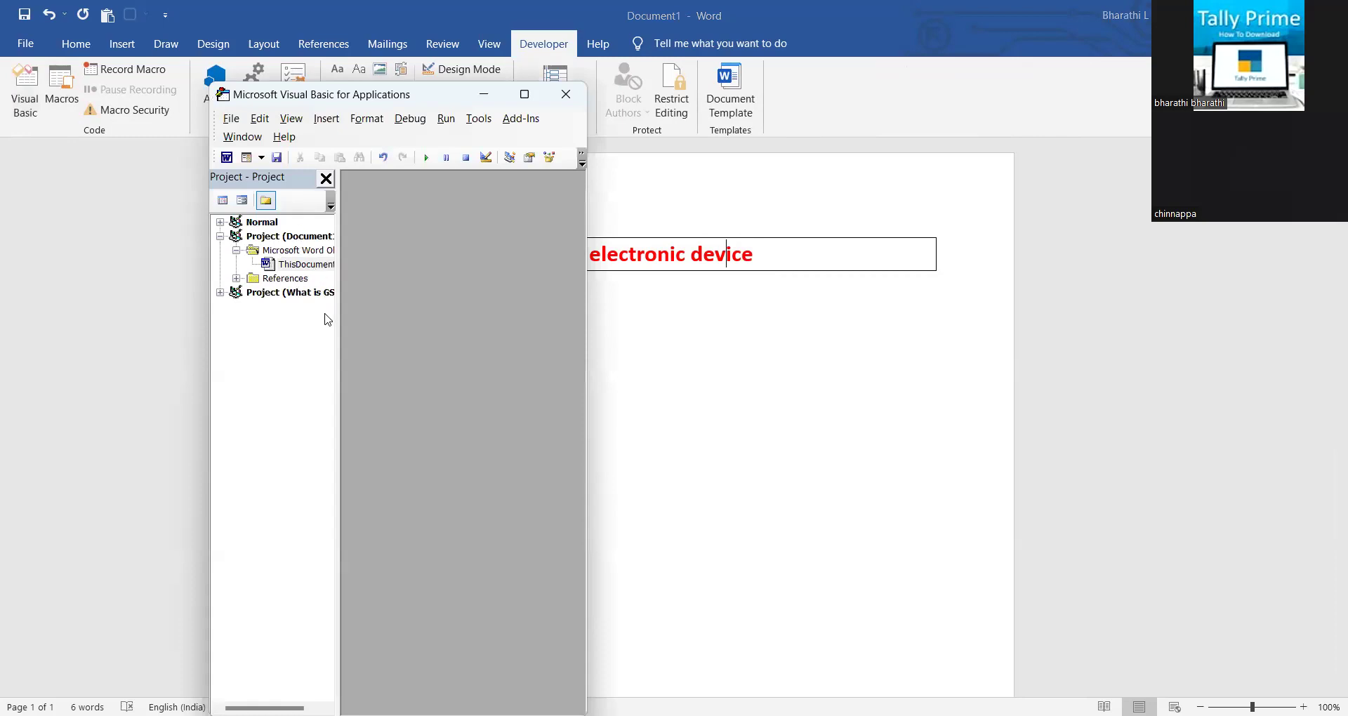
{"action": "double_click", "coordinate": [269, 223]}
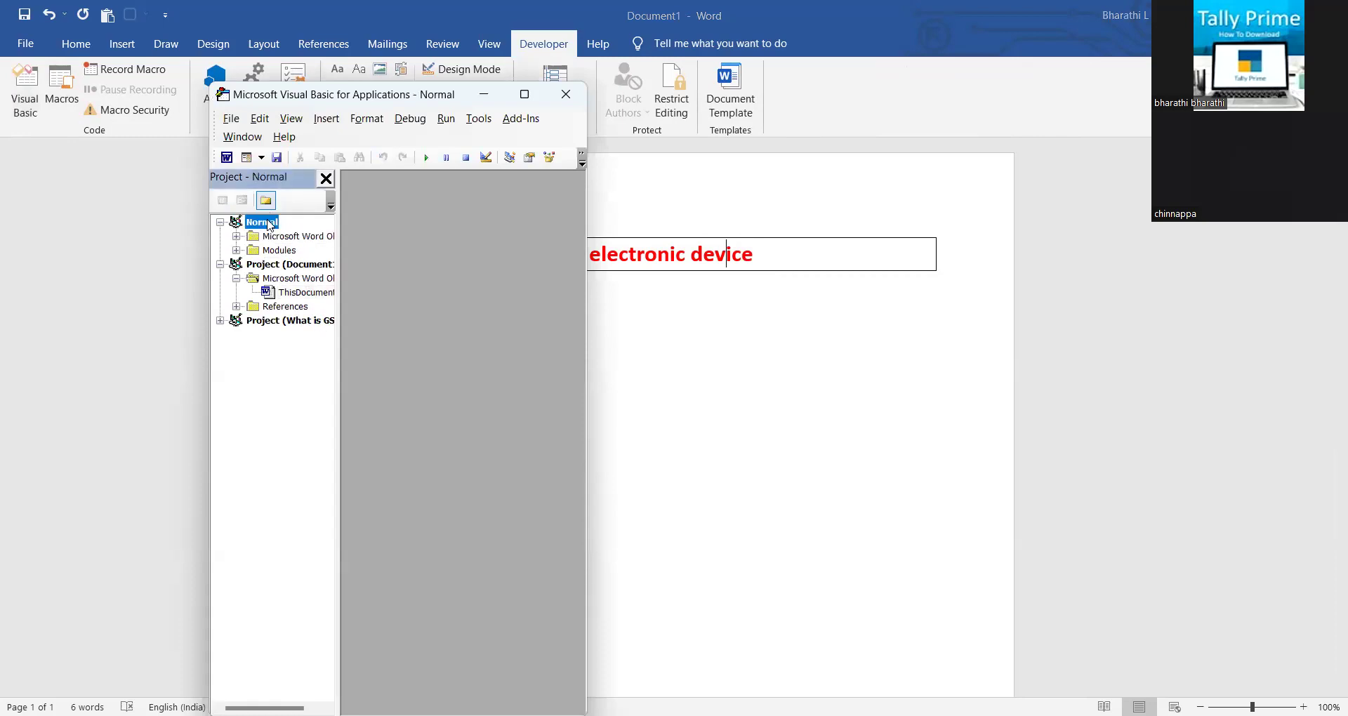
{"action": "double_click", "coordinate": [284, 253]}
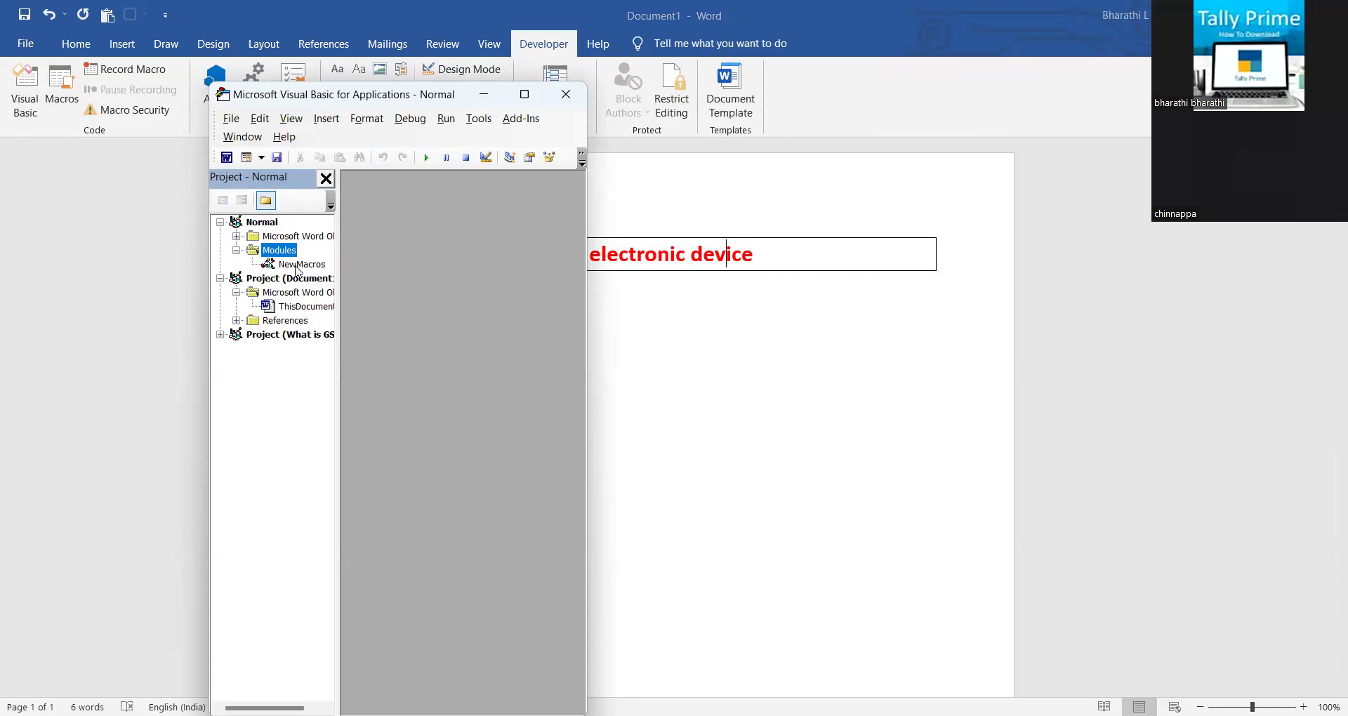
{"action": "double_click", "coordinate": [298, 265]}
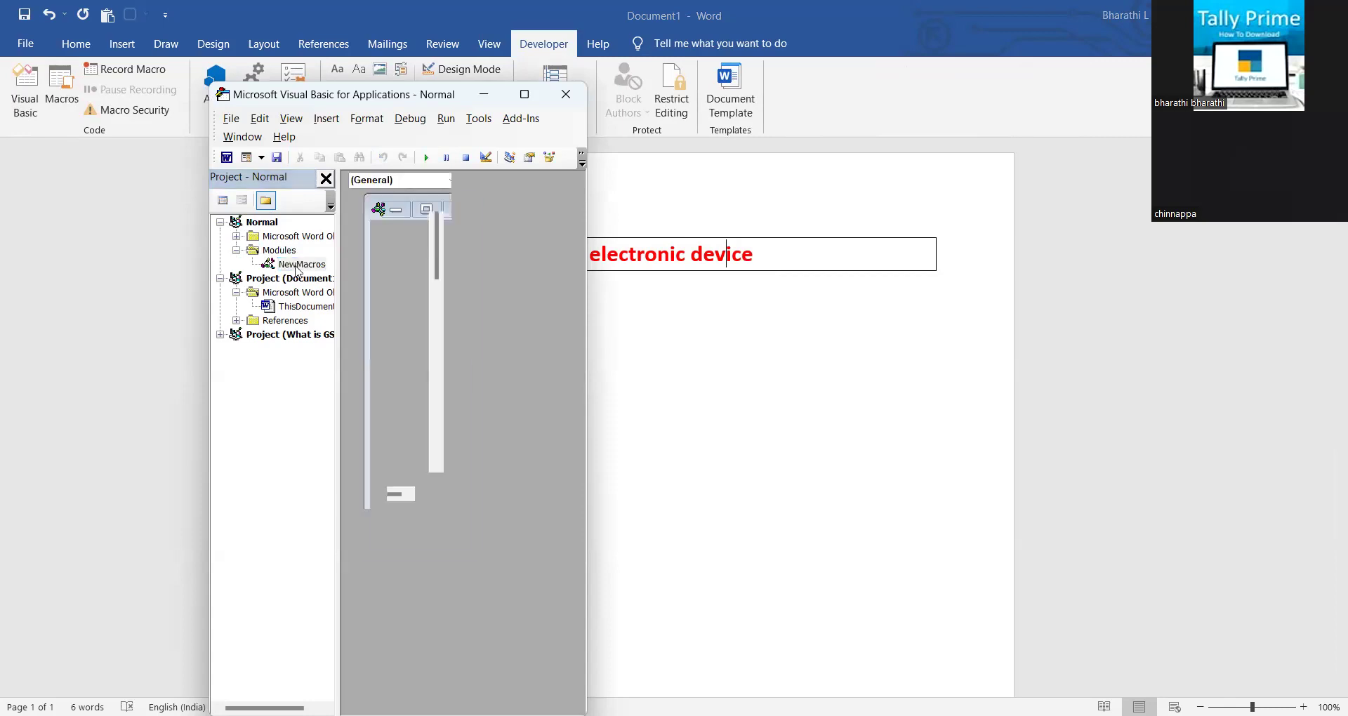
Step: Maximize the code window and scroll through the Macro1 and Macro2 code
{"action": "left_click", "coordinate": [524, 95]}
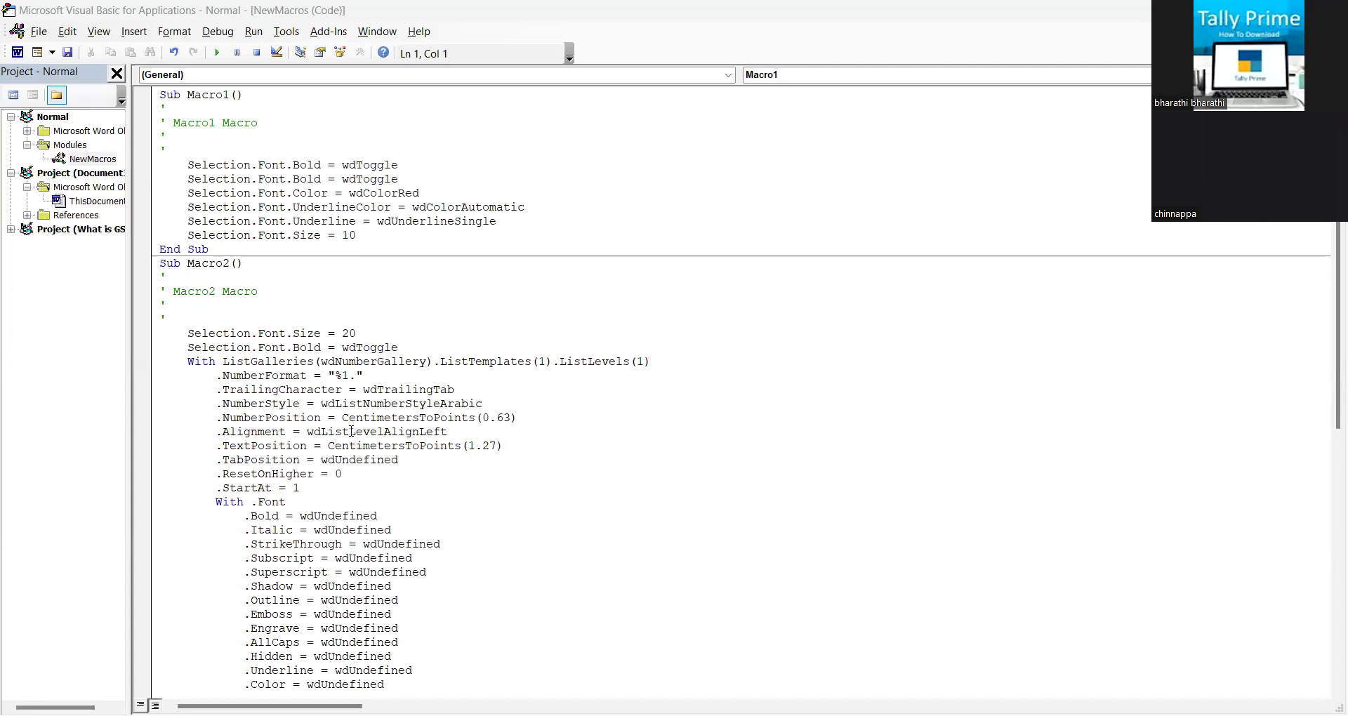
{"action": "scroll", "coordinate": [352, 431], "scroll_direction": "down", "scroll_amount": 11}
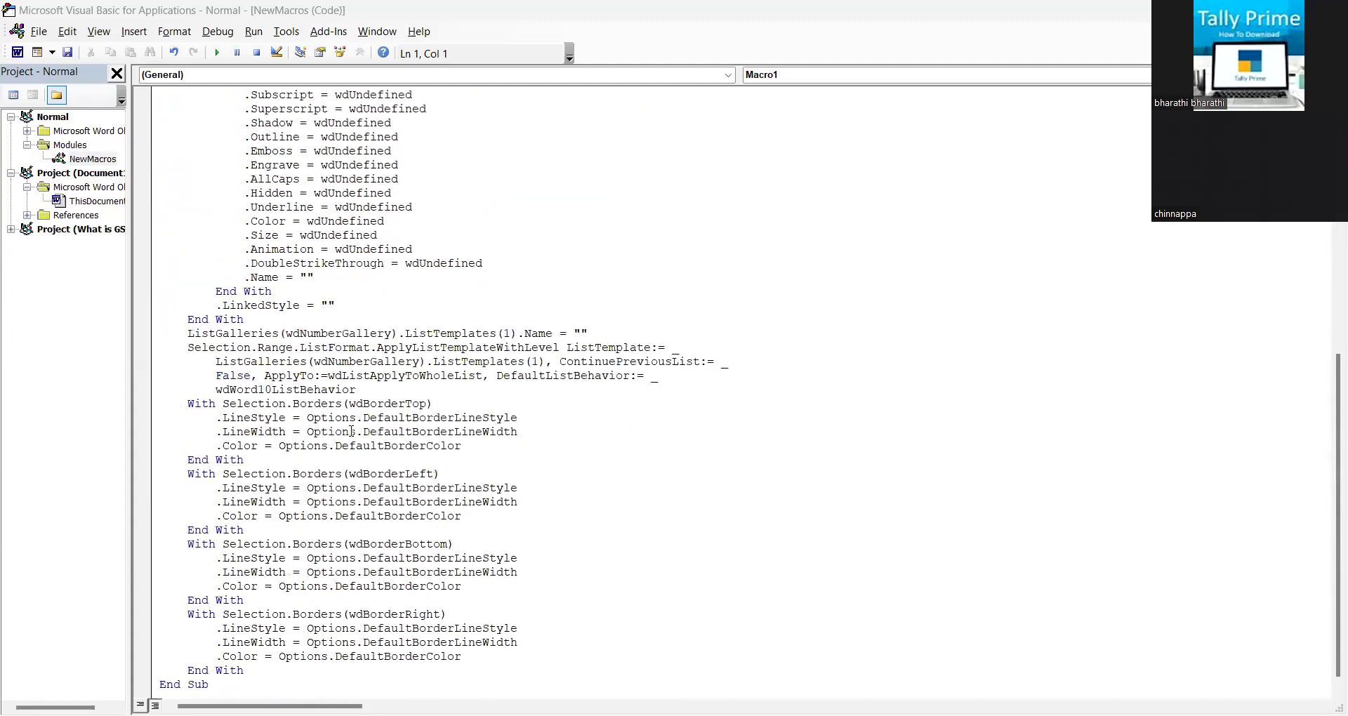
{"action": "scroll", "coordinate": [352, 431], "scroll_direction": "down", "scroll_amount": 1}
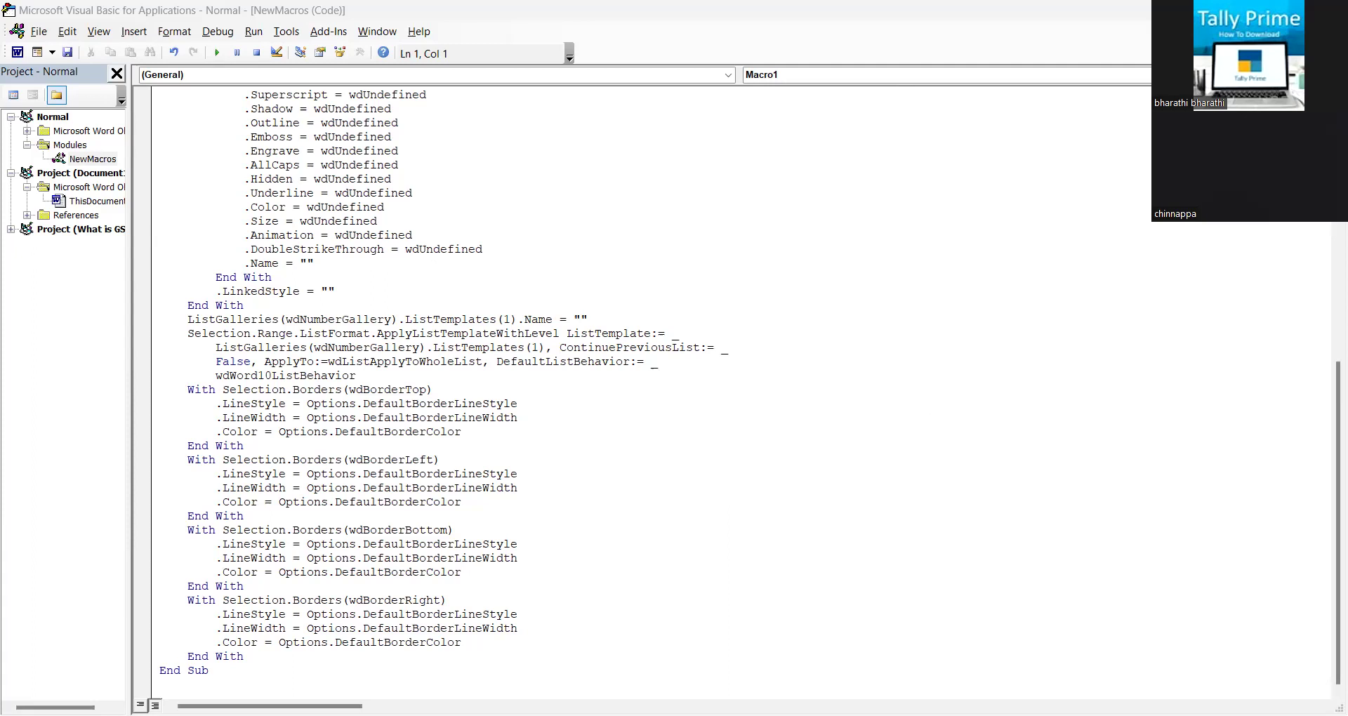
{"action": "double_click", "coordinate": [809, 18]}
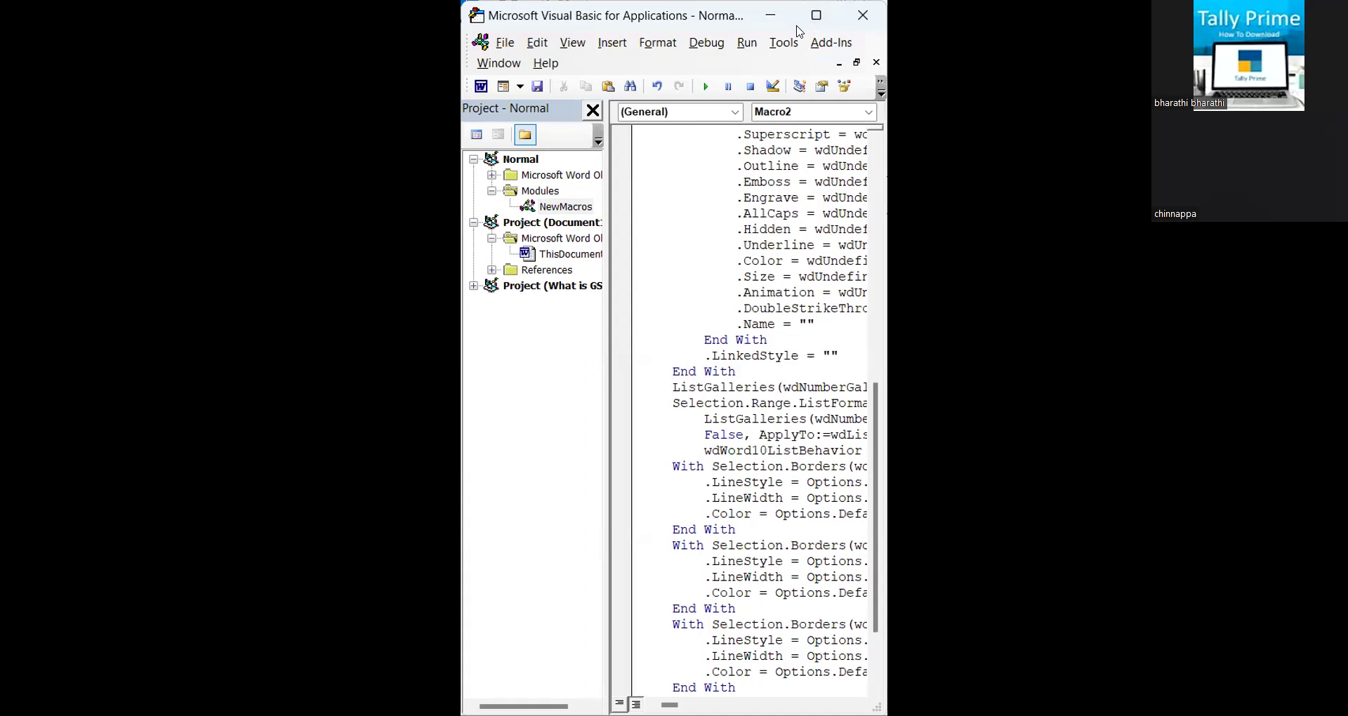
Step: Snap the VBA editor window to the left half of the screen
{"action": "key", "text": "super+Left"}
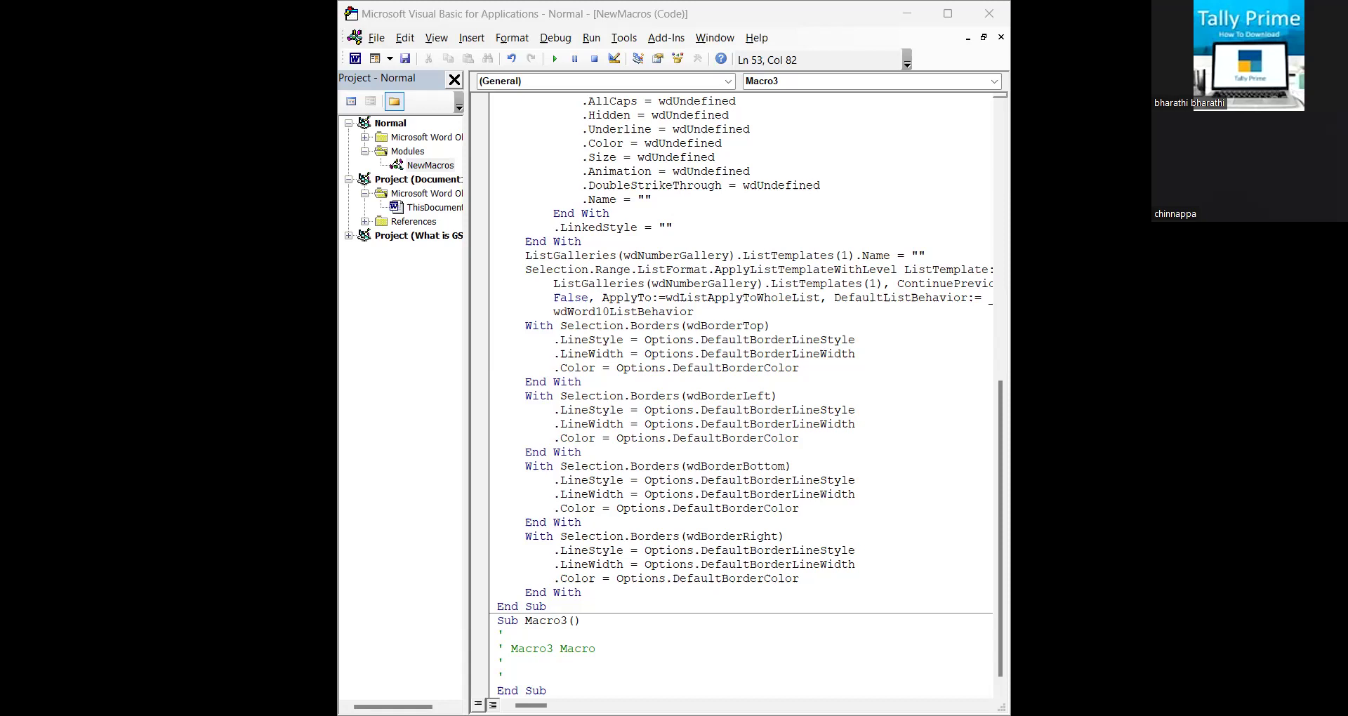
Step: Review Macro3's recorded bullet, centre-alignment and yellow-shading code lines
{"action": "key", "text": "Return"}
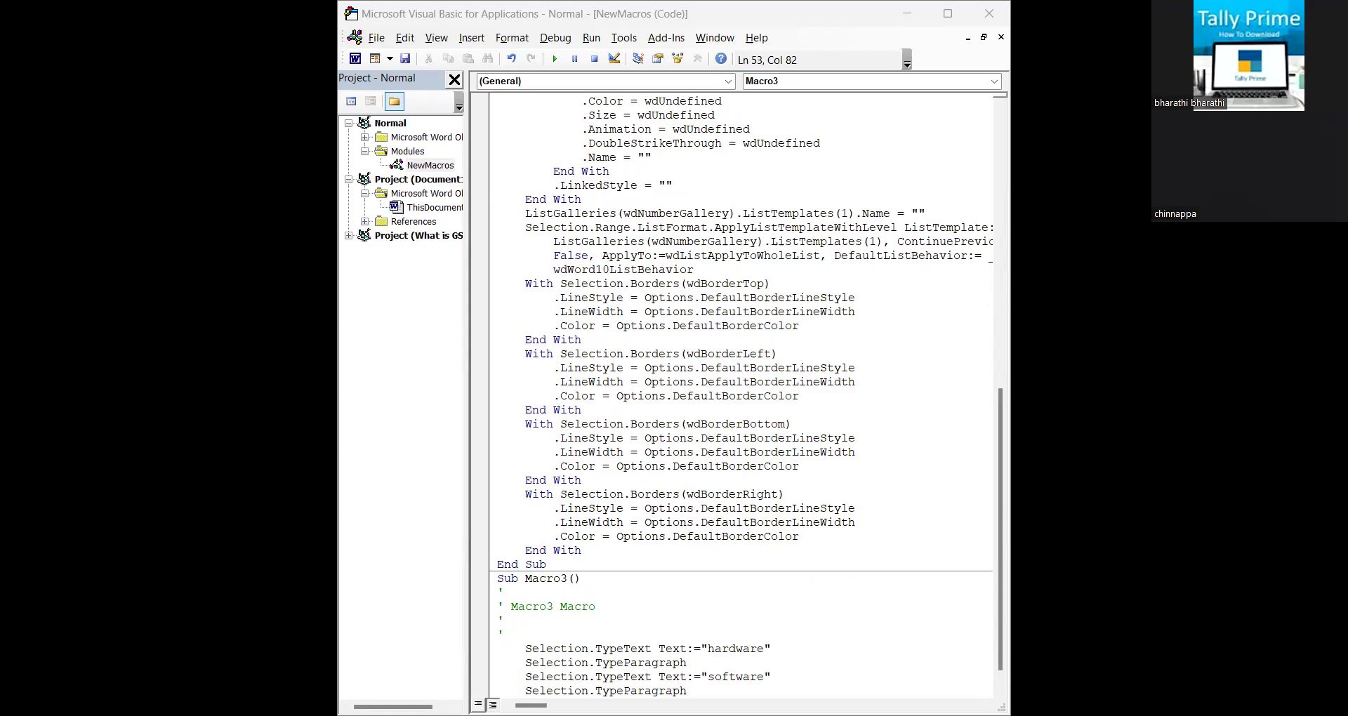
{"action": "scroll", "coordinate": [740, 397], "scroll_direction": "down", "scroll_amount": 12}
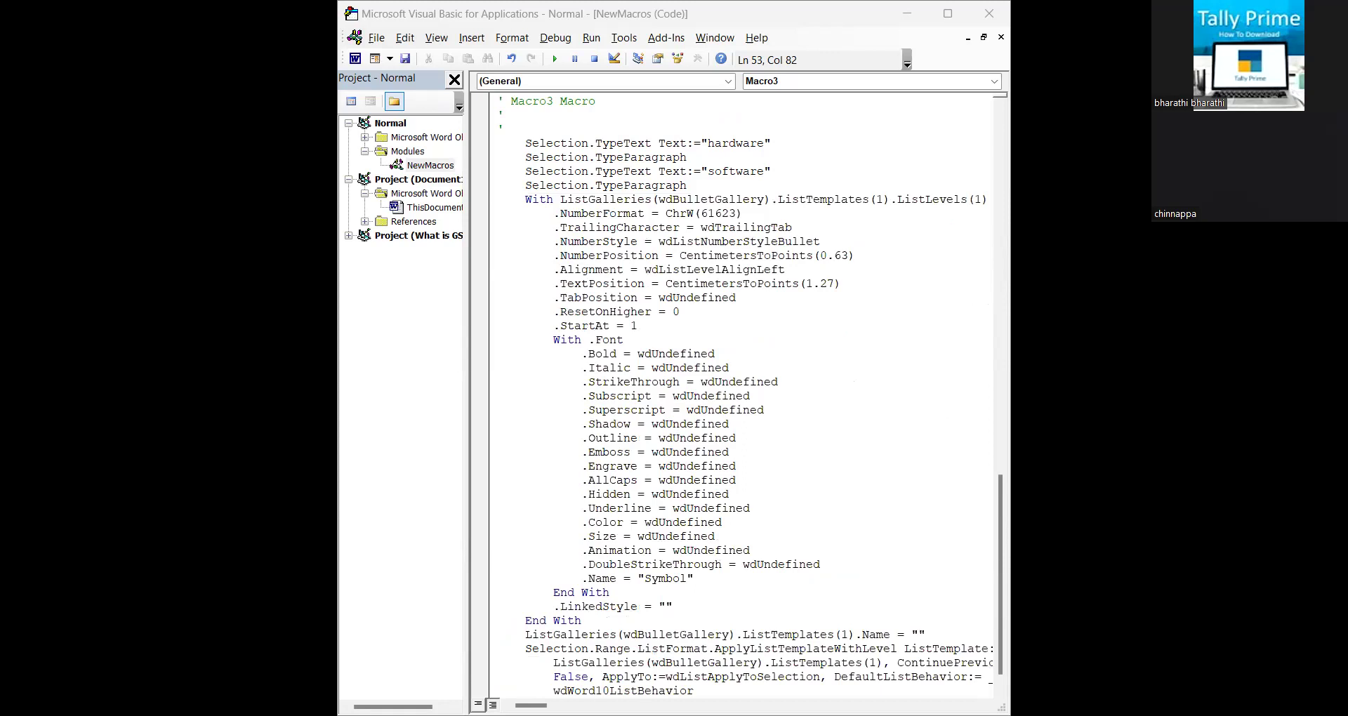
{"action": "scroll", "coordinate": [750, 394], "scroll_direction": "down", "scroll_amount": 1}
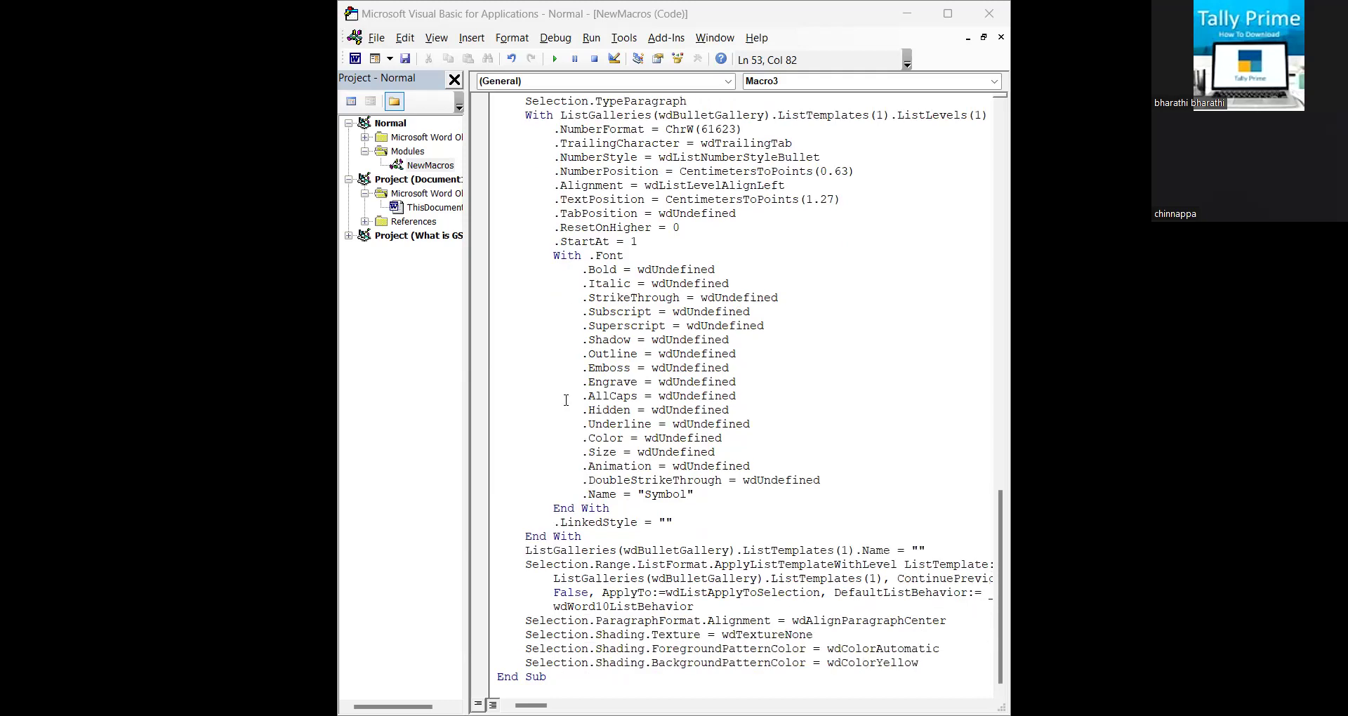
{"action": "scroll", "coordinate": [636, 311], "scroll_direction": "up", "scroll_amount": 3}
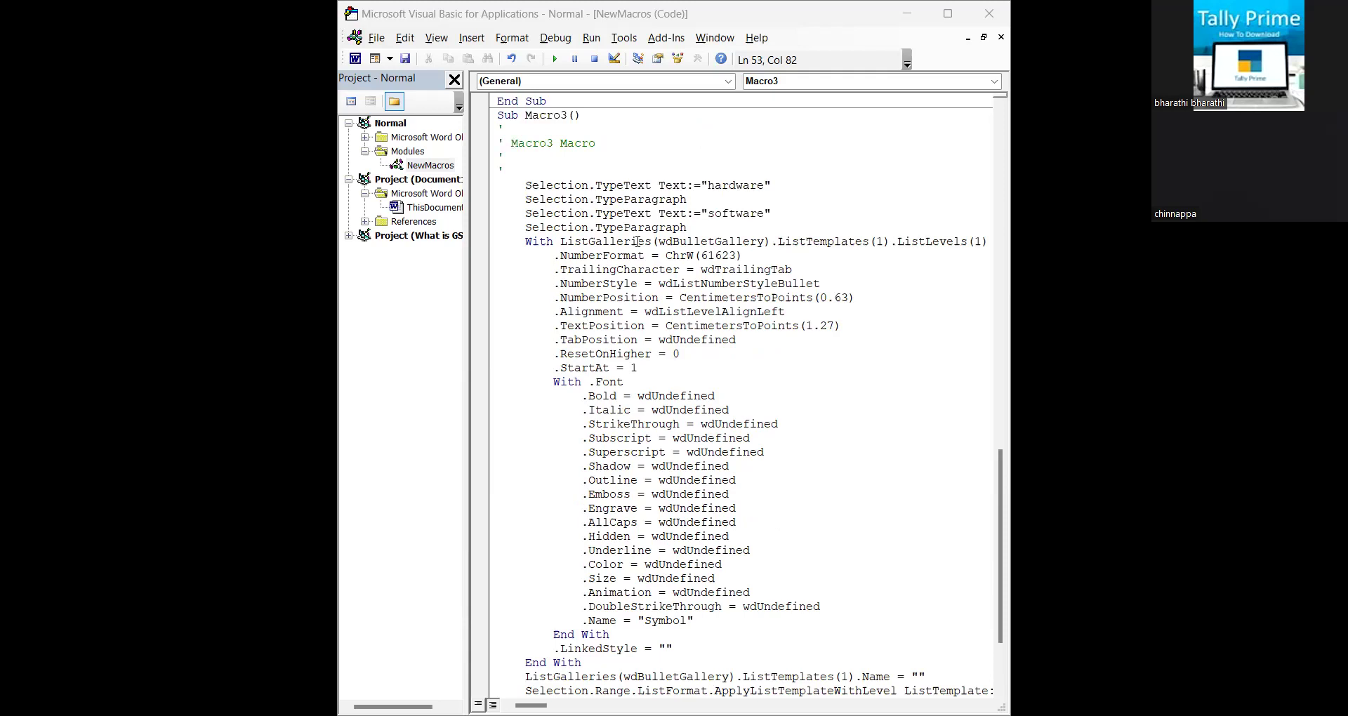
{"action": "scroll", "coordinate": [733, 312], "scroll_direction": "down", "scroll_amount": 3}
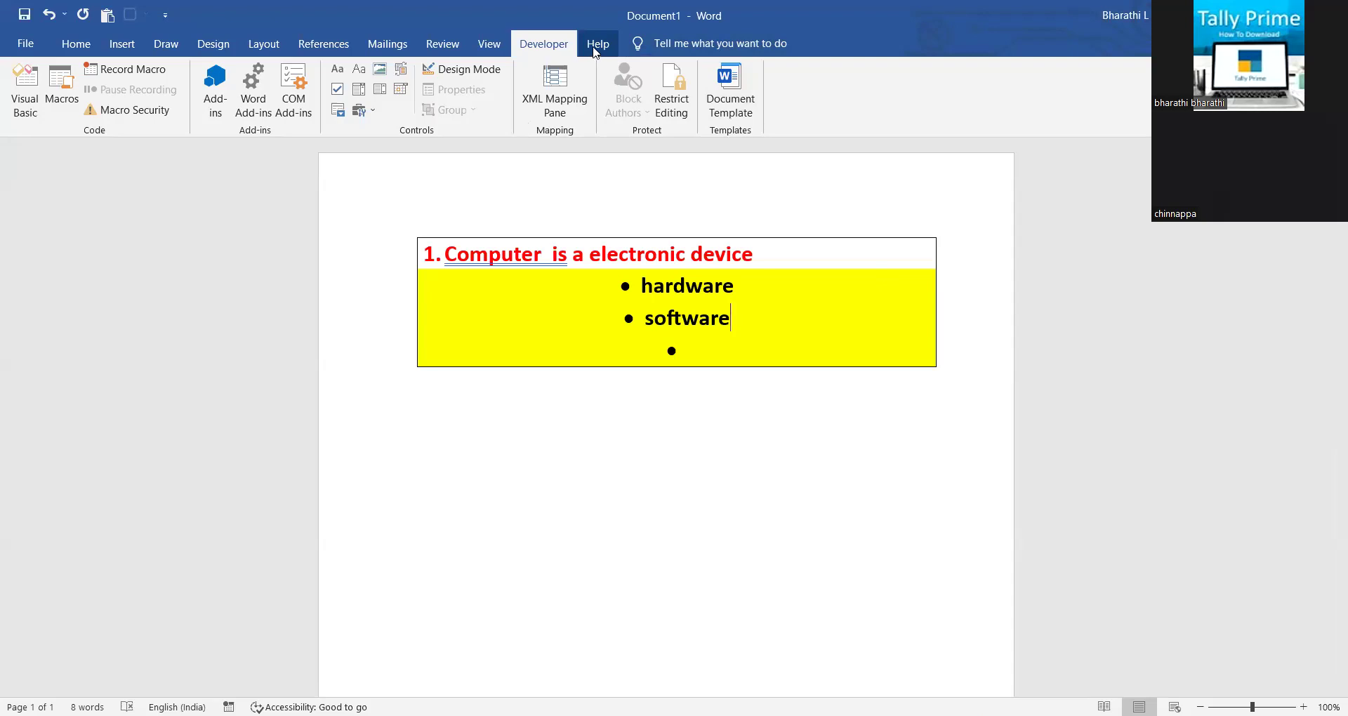
Step: Show the Help tab, then return to the Home tab's formatting options
{"action": "left_click", "coordinate": [597, 47]}
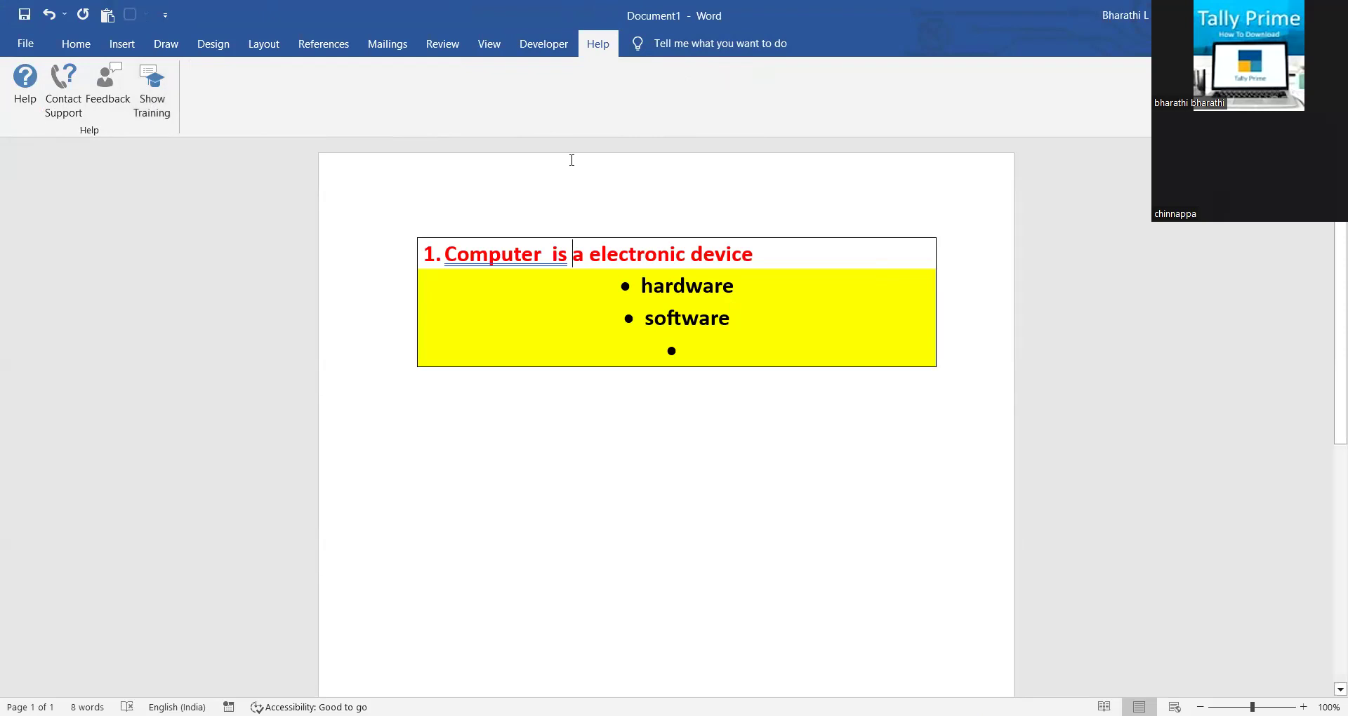
{"action": "left_click", "coordinate": [68, 45]}
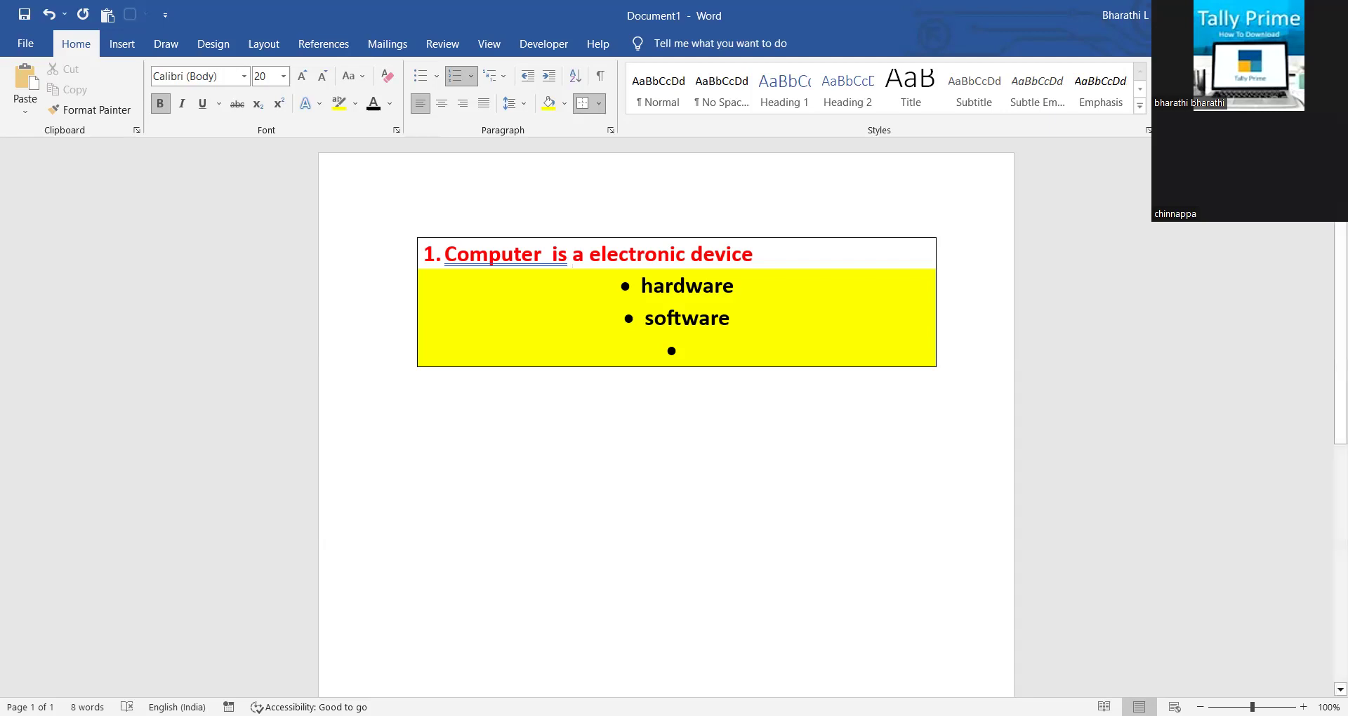
Step: Select all the document's text, including heading and bullets, with Ctrl+A
{"action": "left_click_drag", "start_coordinate": [570, 254], "coordinate": [482, 267]}
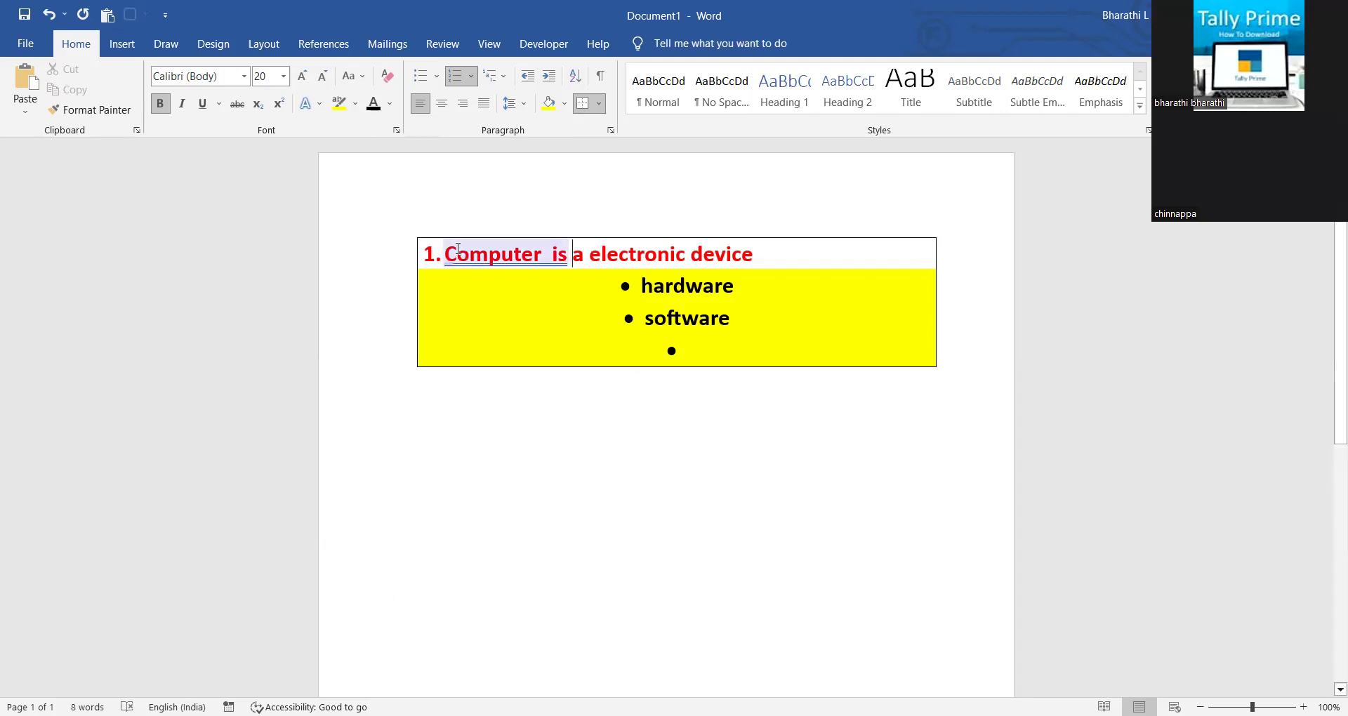
{"action": "left_click", "coordinate": [464, 415]}
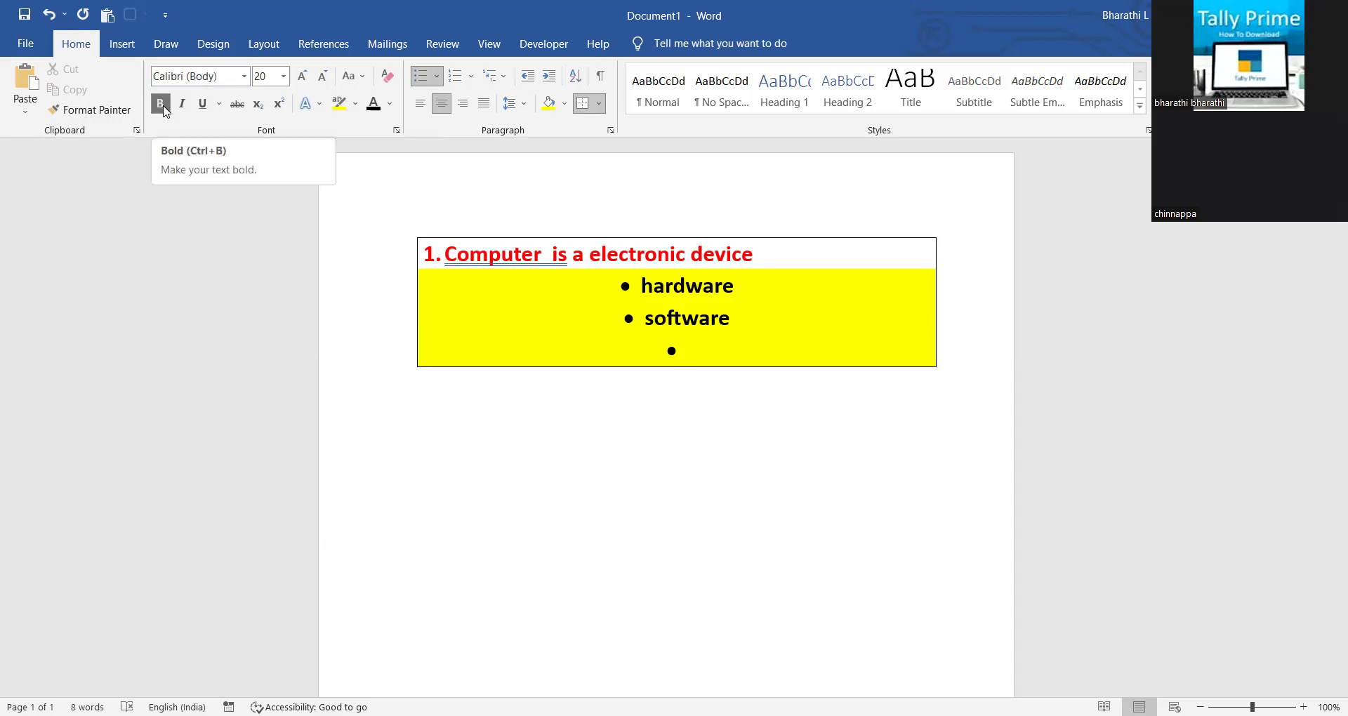
{"action": "left_click_drag", "start_coordinate": [444, 255], "coordinate": [762, 389]}
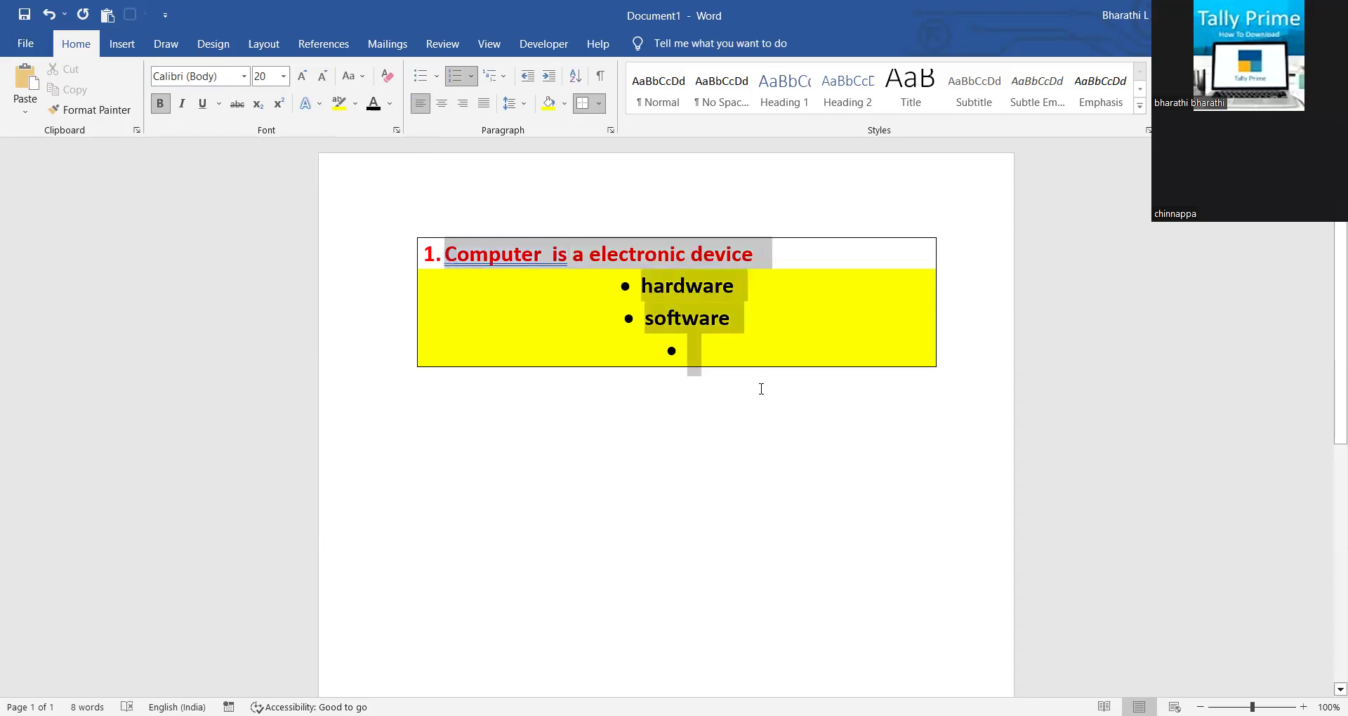
{"action": "left_click", "coordinate": [811, 471]}
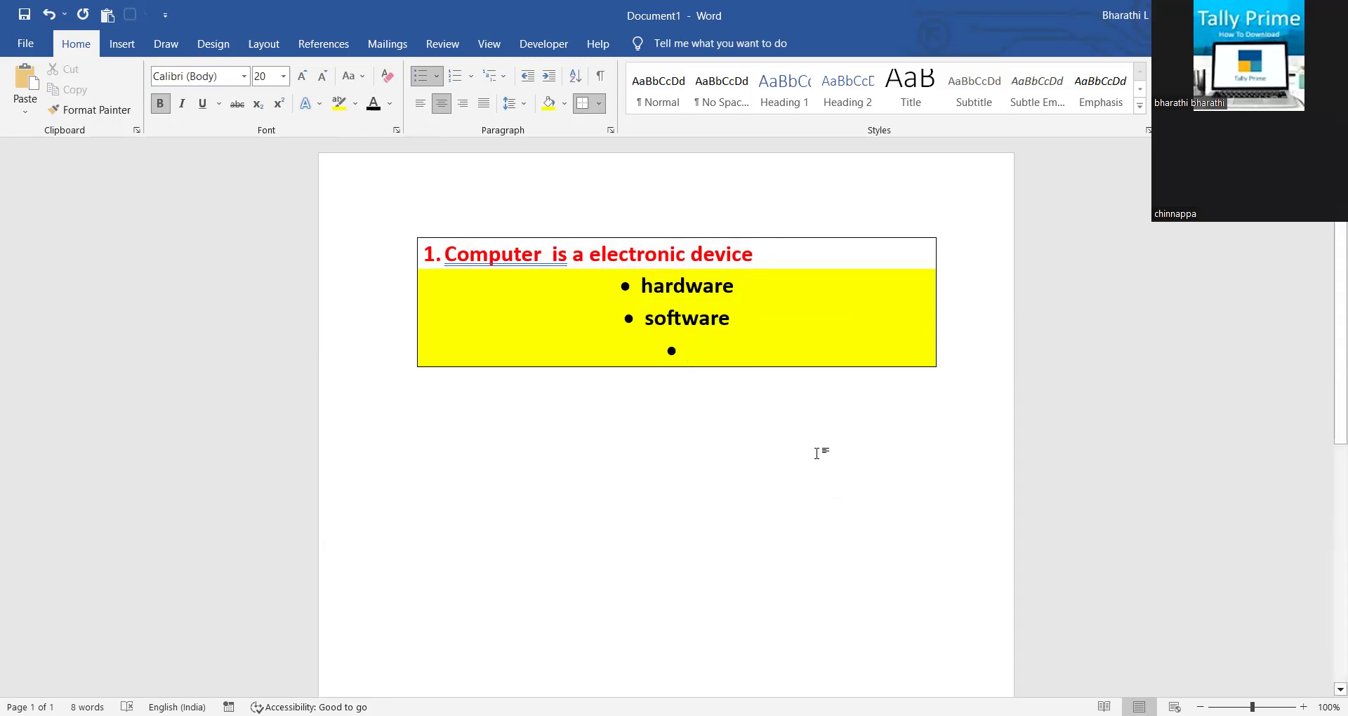
{"action": "key", "text": "ctrl+a"}
{"action": "key", "text": "ctrl+c"}
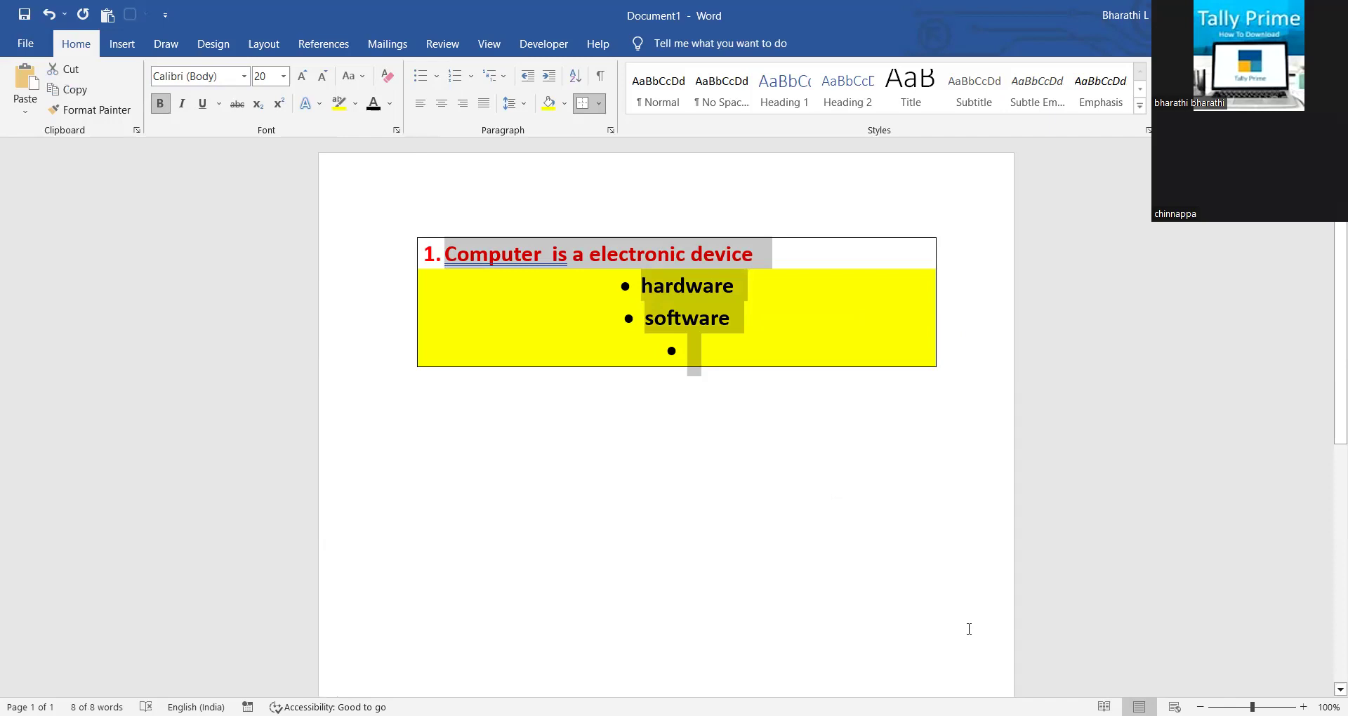
Step: Make the selected heading and bullet text bold, italic and underlined
{"action": "key", "text": "ctrl+b"}
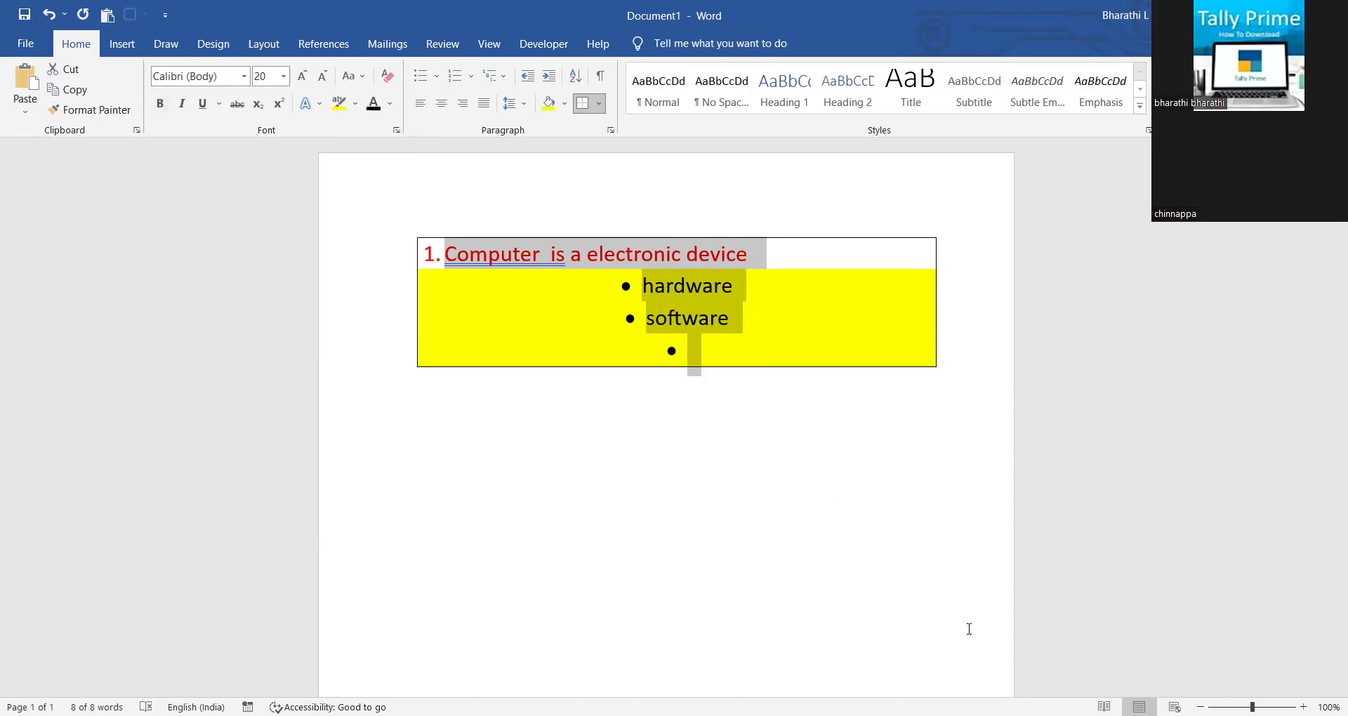
{"action": "key", "text": "ctrl+b"}
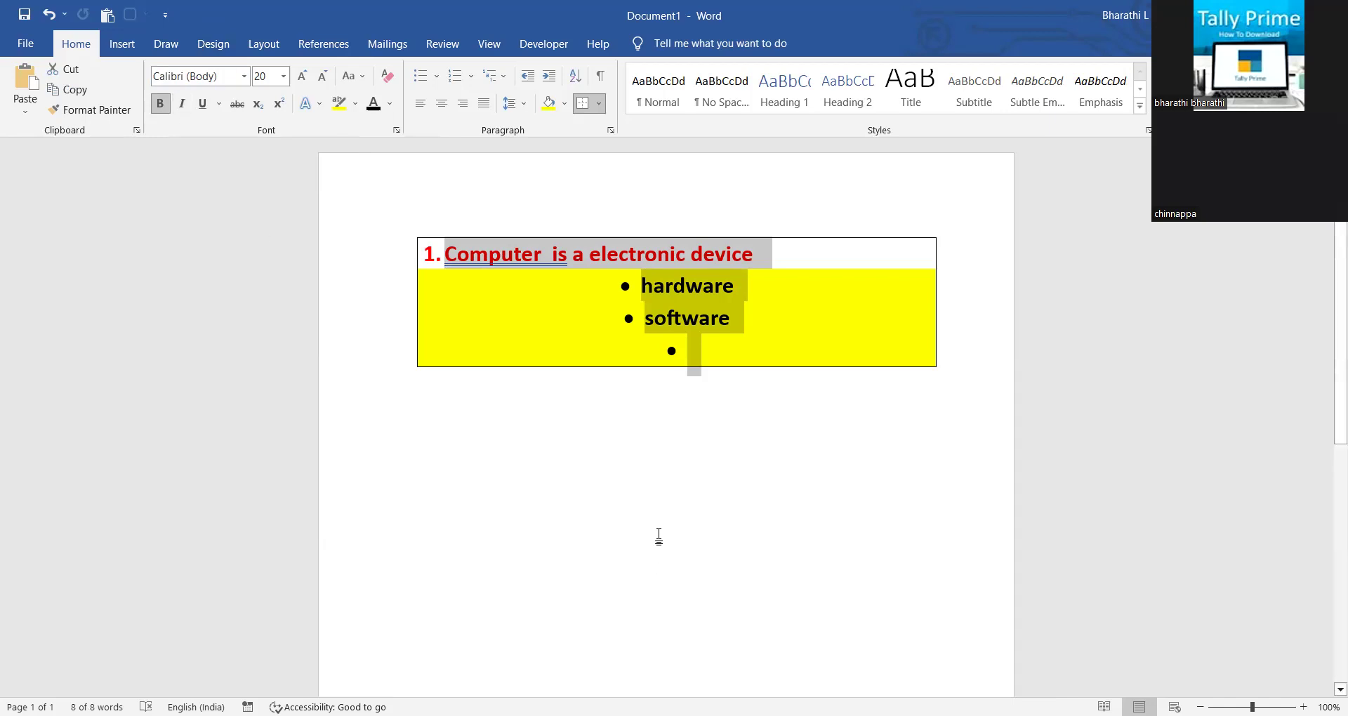
{"action": "key", "text": "ctrl+i"}
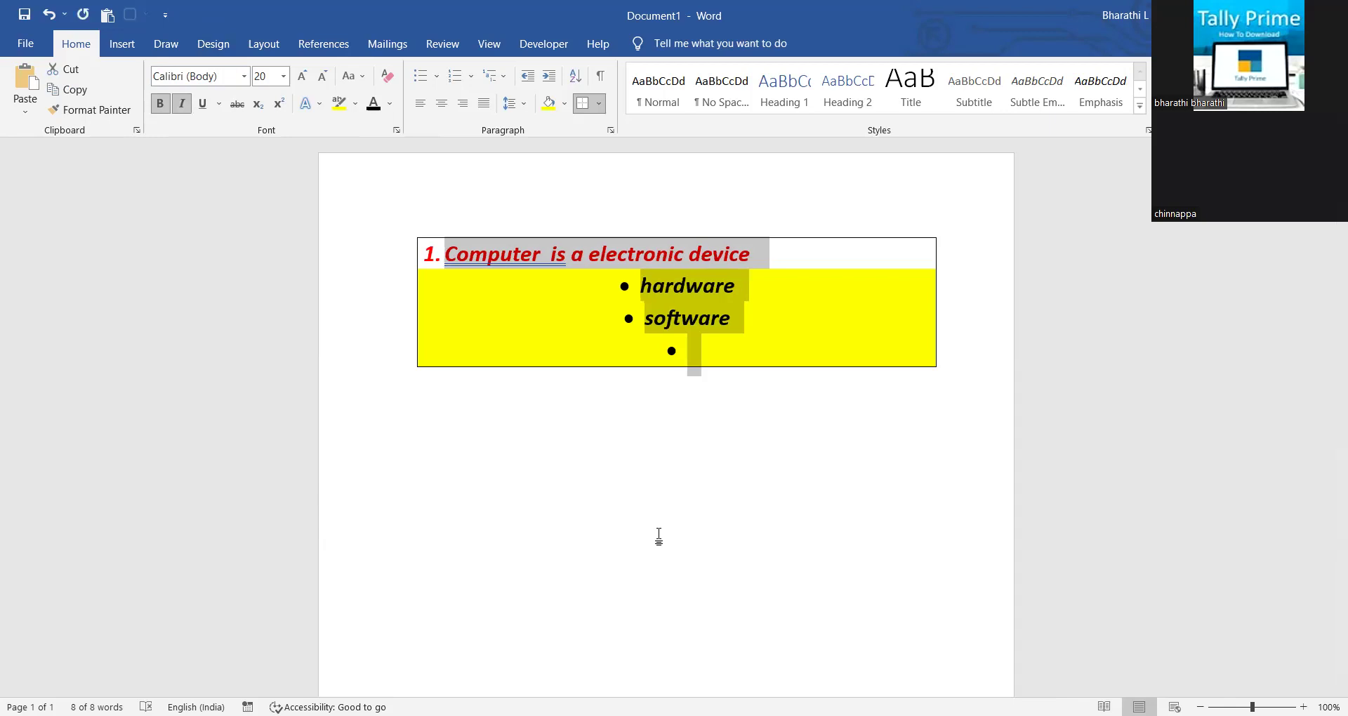
{"action": "key", "text": "ctrl+u"}
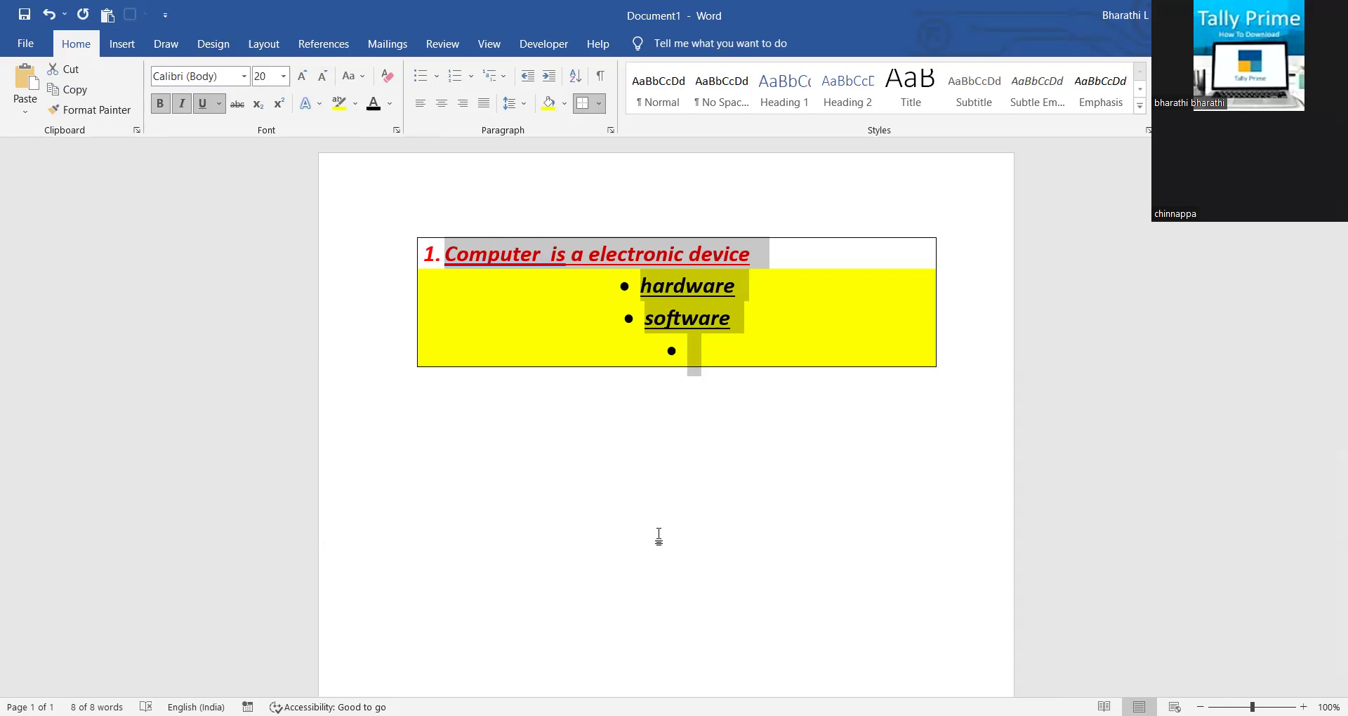
Step: Remove the underline, delete all selected content to leave a blank page, and print-preview it twice
{"action": "key", "text": "ctrl+u"}
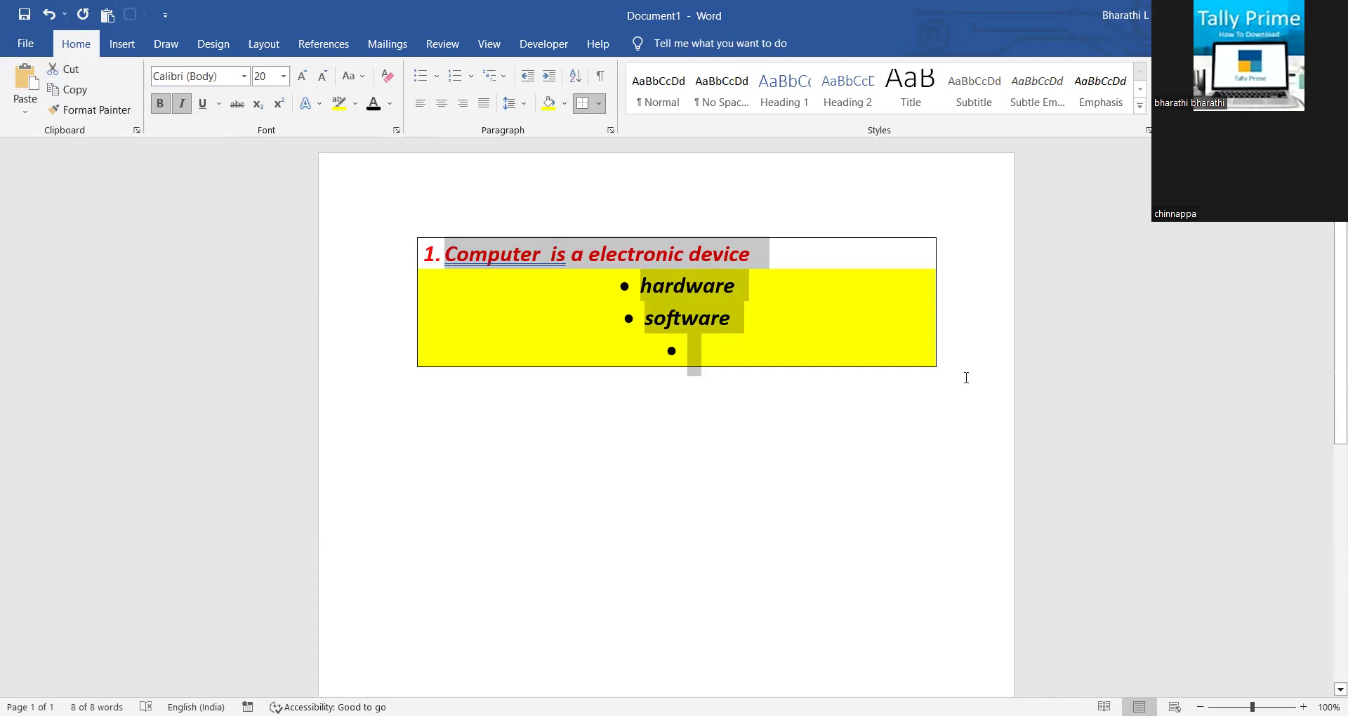
{"action": "key", "text": "Delete"}
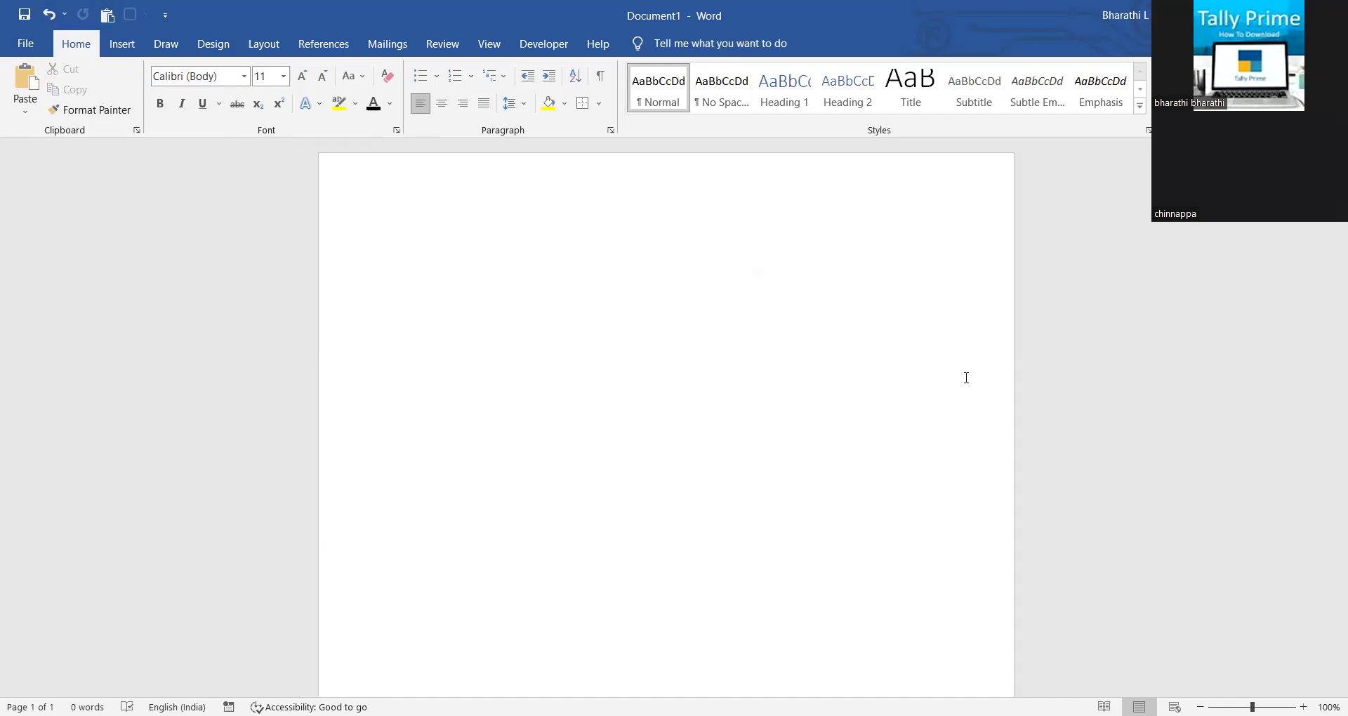
{"action": "key", "text": "ctrl+p"}
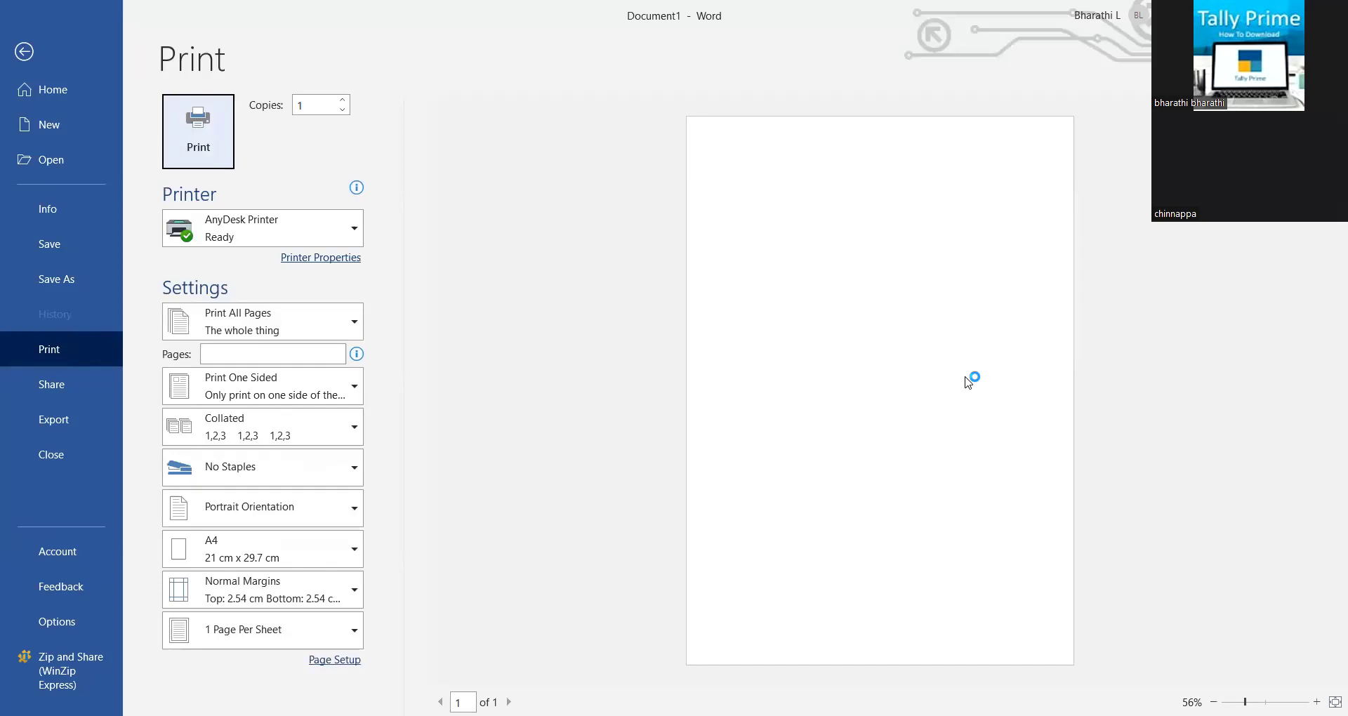
{"action": "key", "text": "Escape"}
{"action": "key", "text": "ctrl+p"}
{"action": "key", "text": "Escape"}
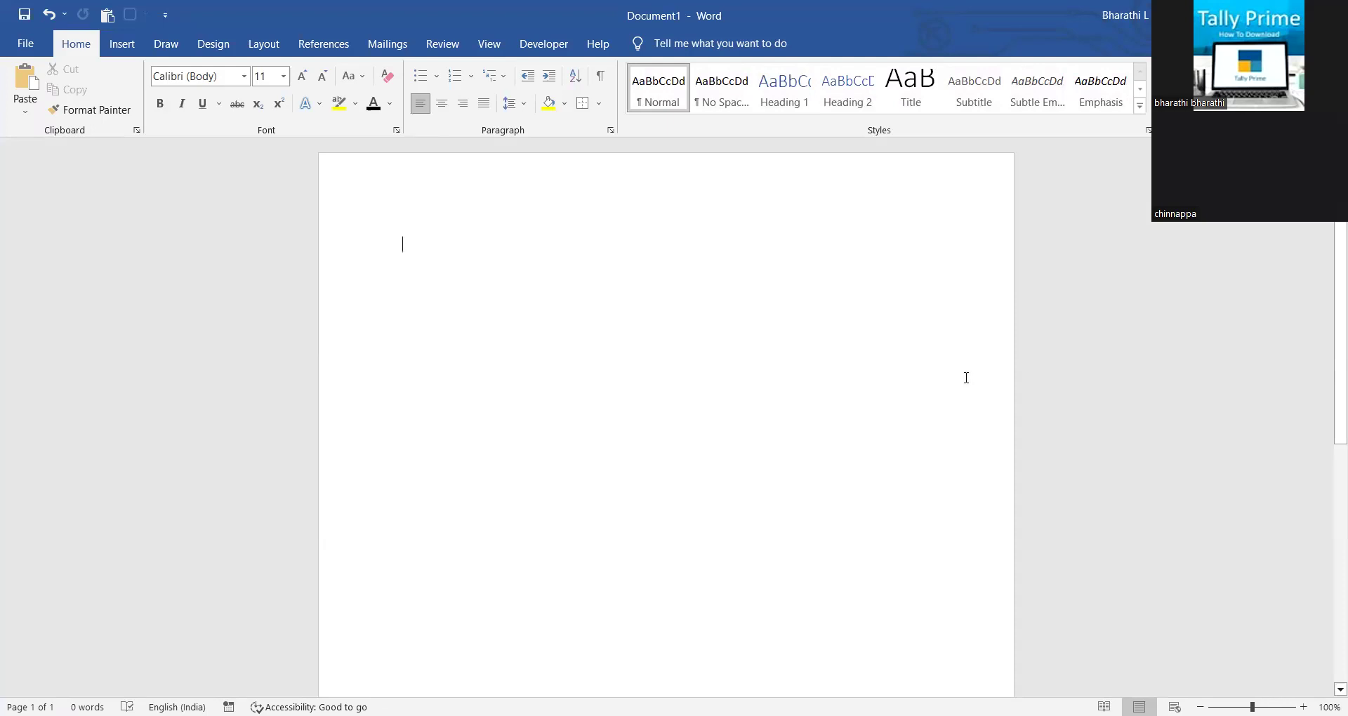
Step: Paste the red heading and yellow bullet block repeatedly, numbering items up to 9
{"action": "key", "text": "ctrl+v"}
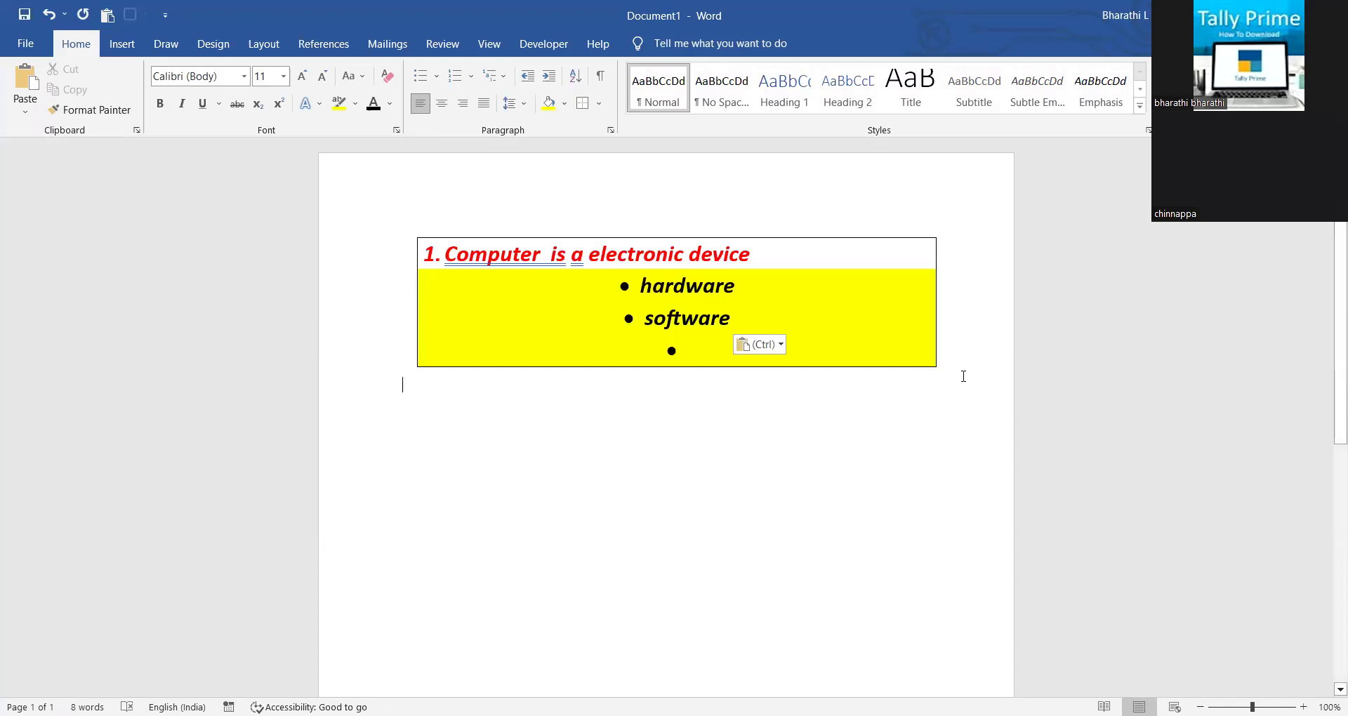
{"action": "key", "text": "ctrl+v"}
{"action": "key", "text": "ctrl+v"}
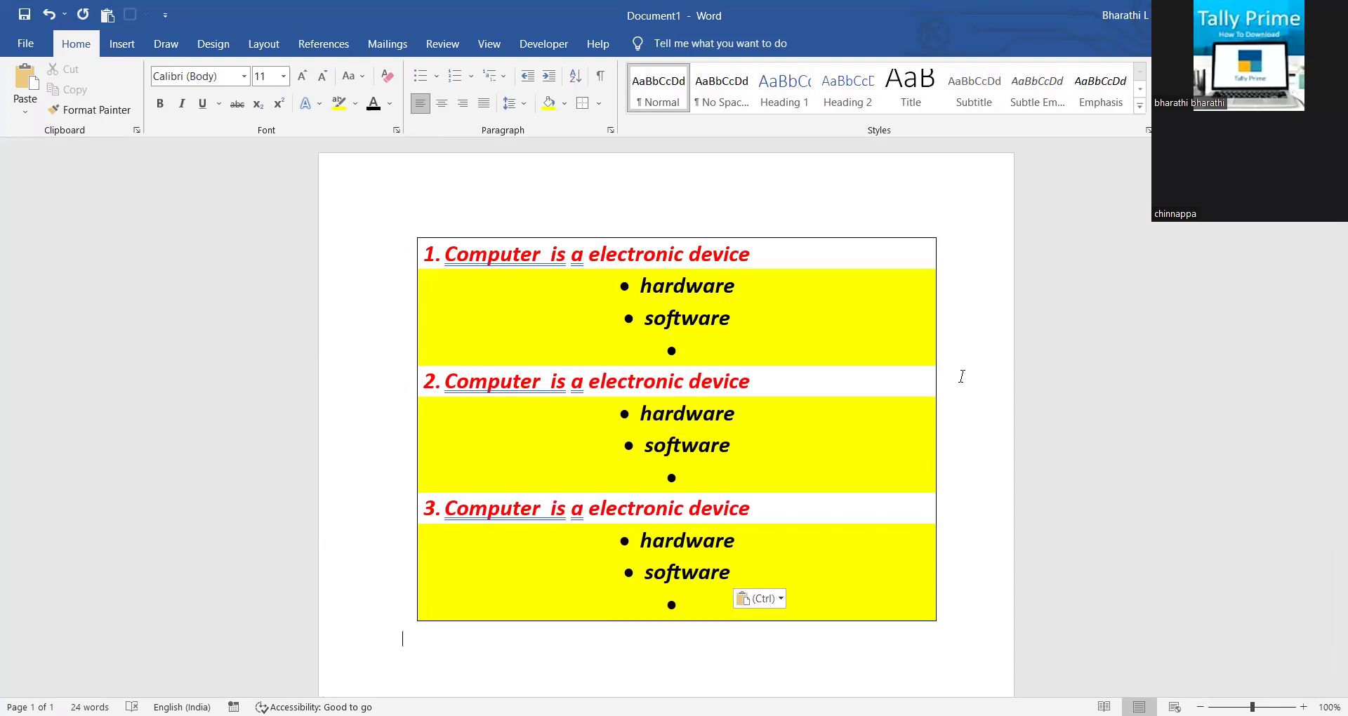
{"action": "key", "text": "ctrl+v"}
{"action": "key", "text": "ctrl+v"}
{"action": "key", "text": "ctrl+v"}
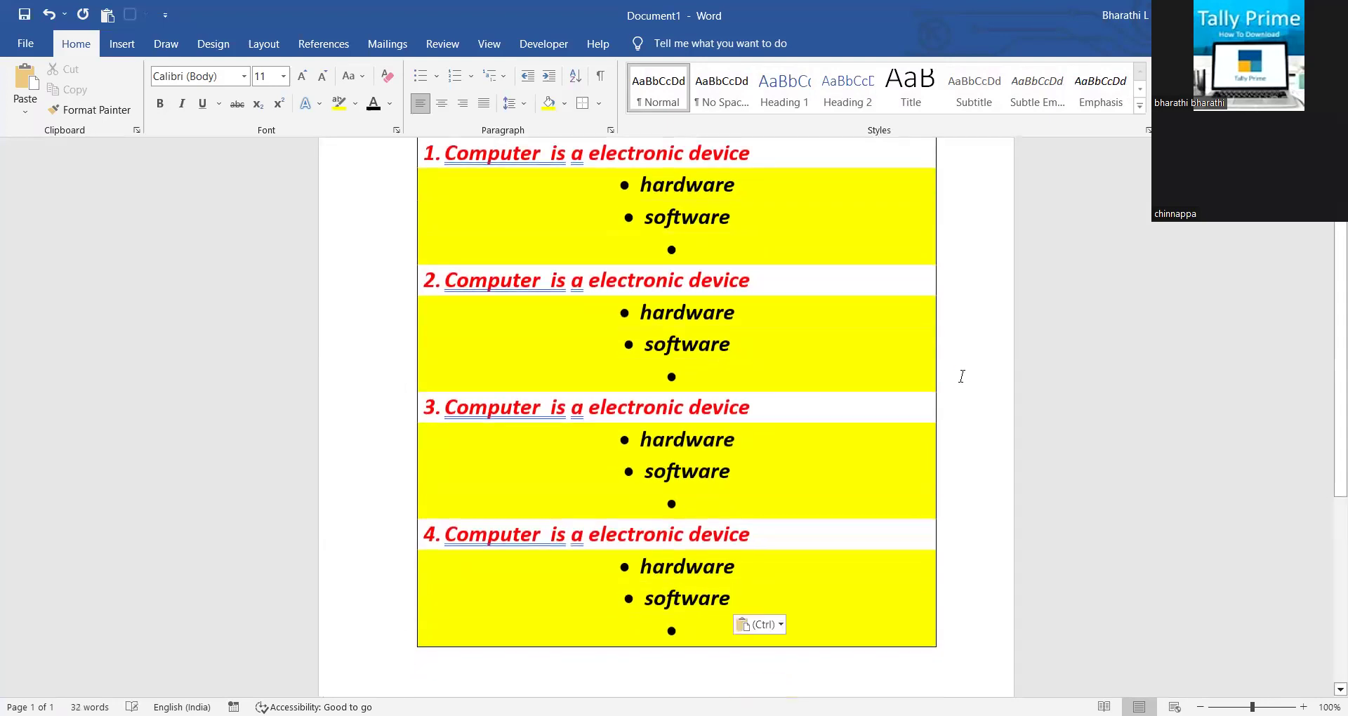
{"action": "key", "text": "ctrl+v"}
{"action": "key", "text": "ctrl+v"}
{"action": "key", "text": "ctrl+v"}
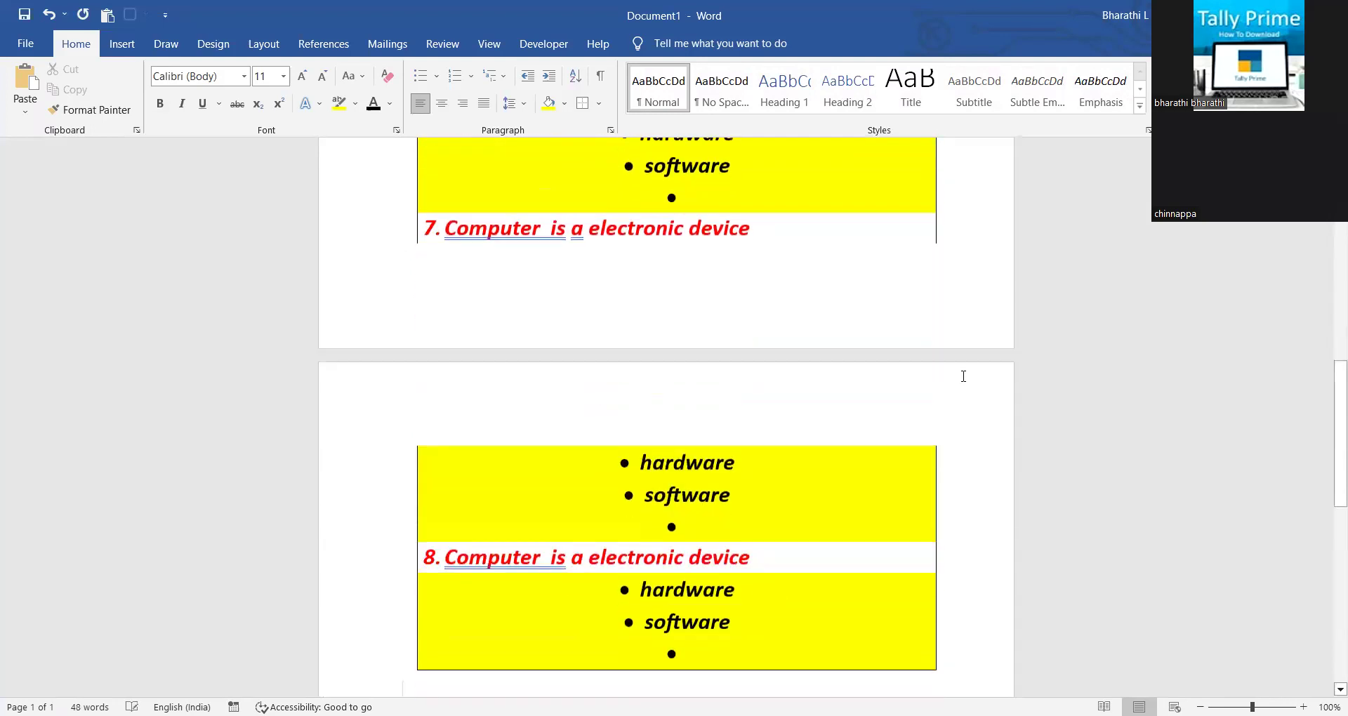
{"action": "key", "text": "ctrl+v"}
{"action": "key", "text": "ctrl+v"}
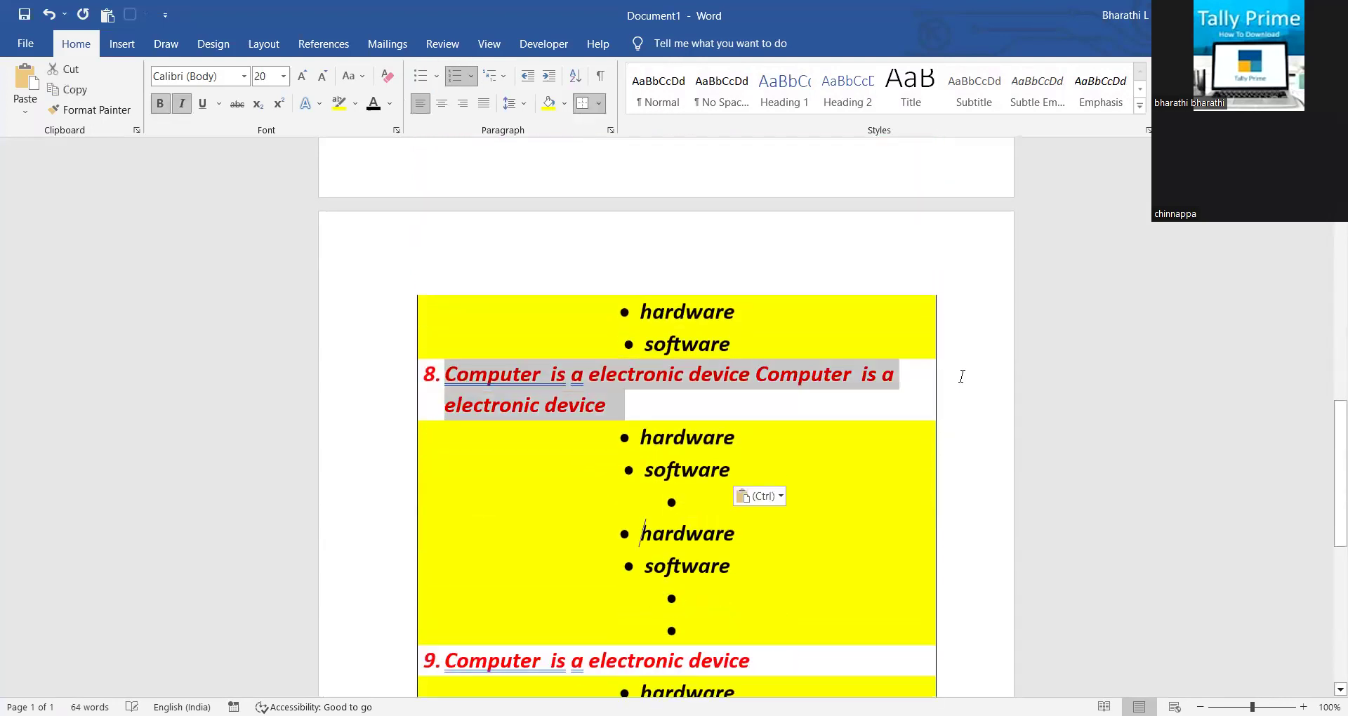
{"action": "key", "text": "ctrl+v"}
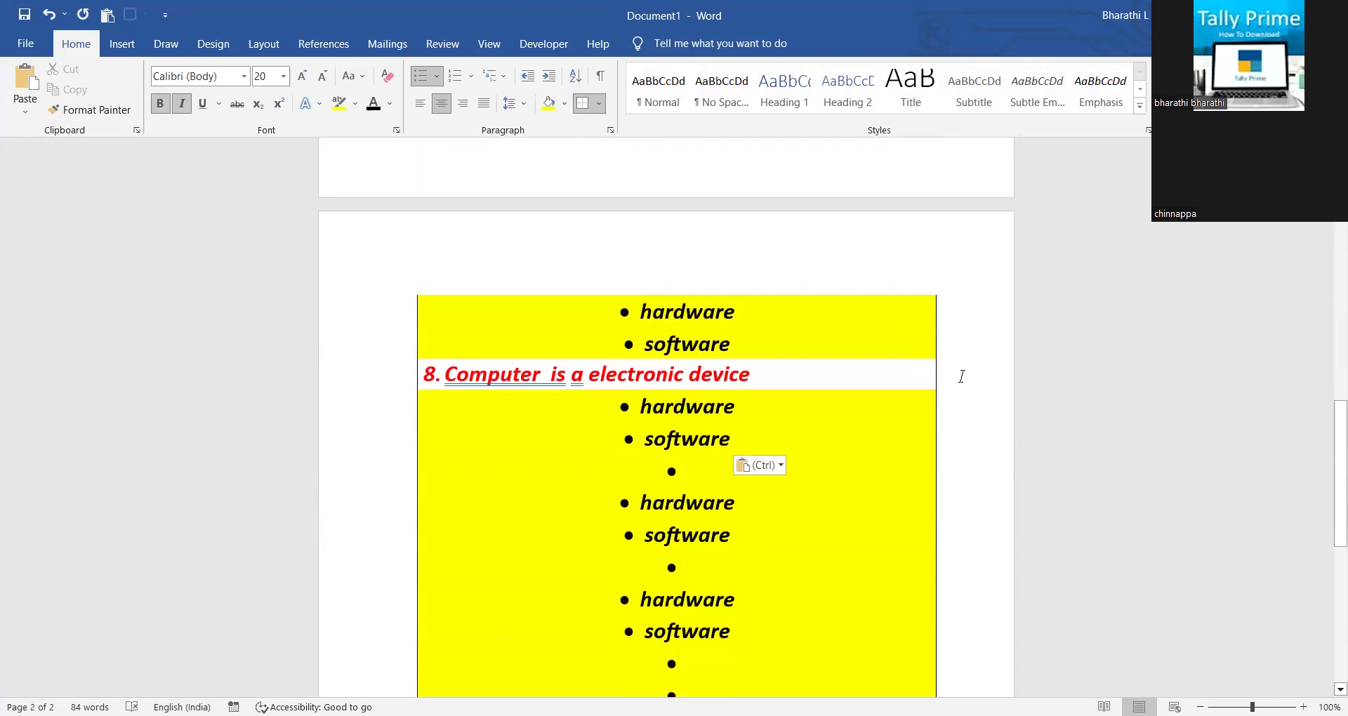
Step: Select the whole first heading line at the top of the document
{"action": "scroll", "coordinate": [1328, 550], "scroll_direction": "up", "scroll_amount": 5}
{"action": "scroll", "coordinate": [1329, 550], "scroll_direction": "up", "scroll_amount": 10}
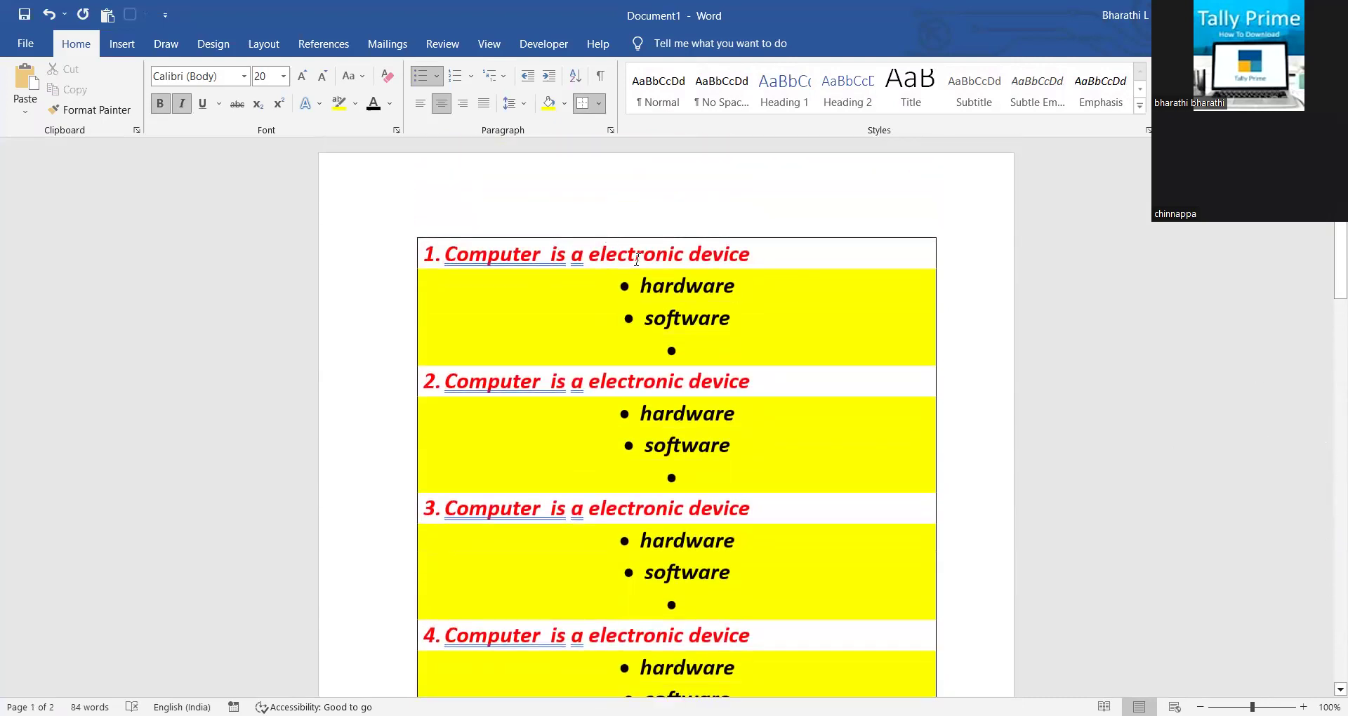
{"action": "left_click_drag", "start_coordinate": [568, 254], "coordinate": [457, 255]}
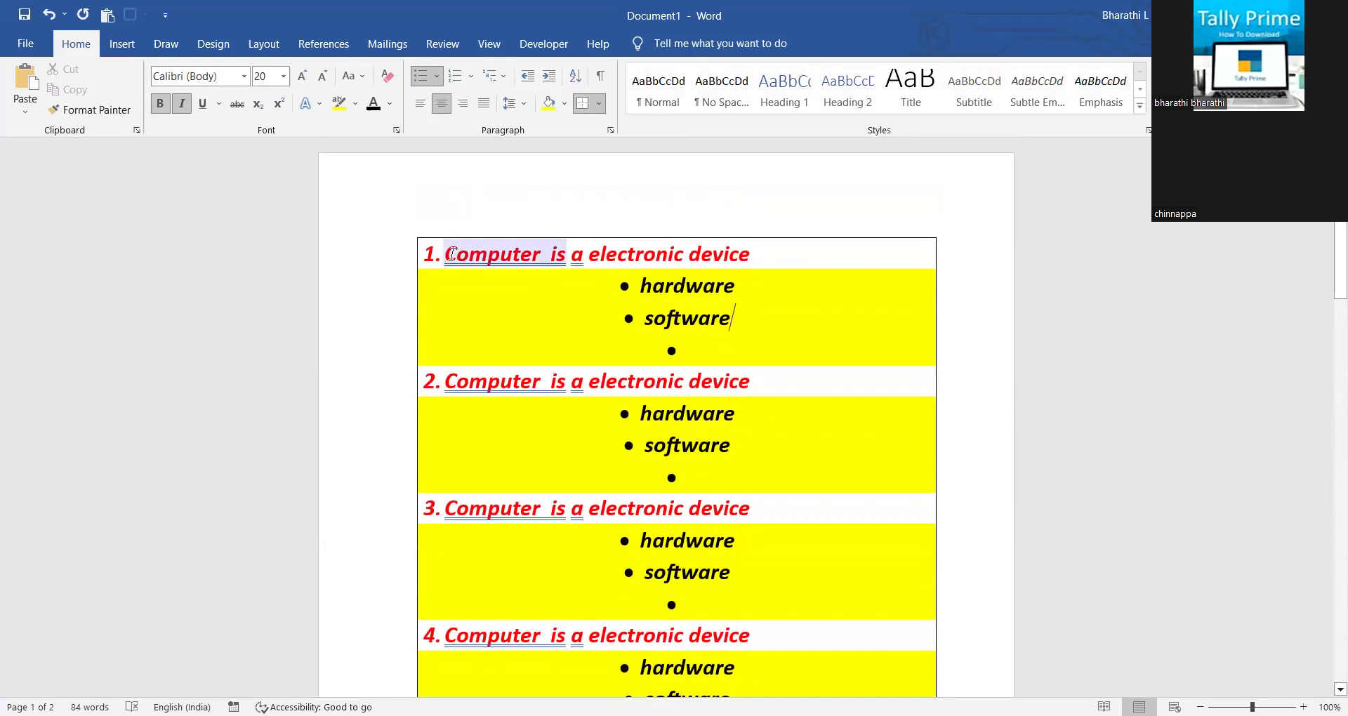
{"action": "left_click", "coordinate": [448, 253]}
{"action": "left_click_drag", "start_coordinate": [438, 250], "coordinate": [794, 255]}
{"action": "key", "text": "ctrl+c"}
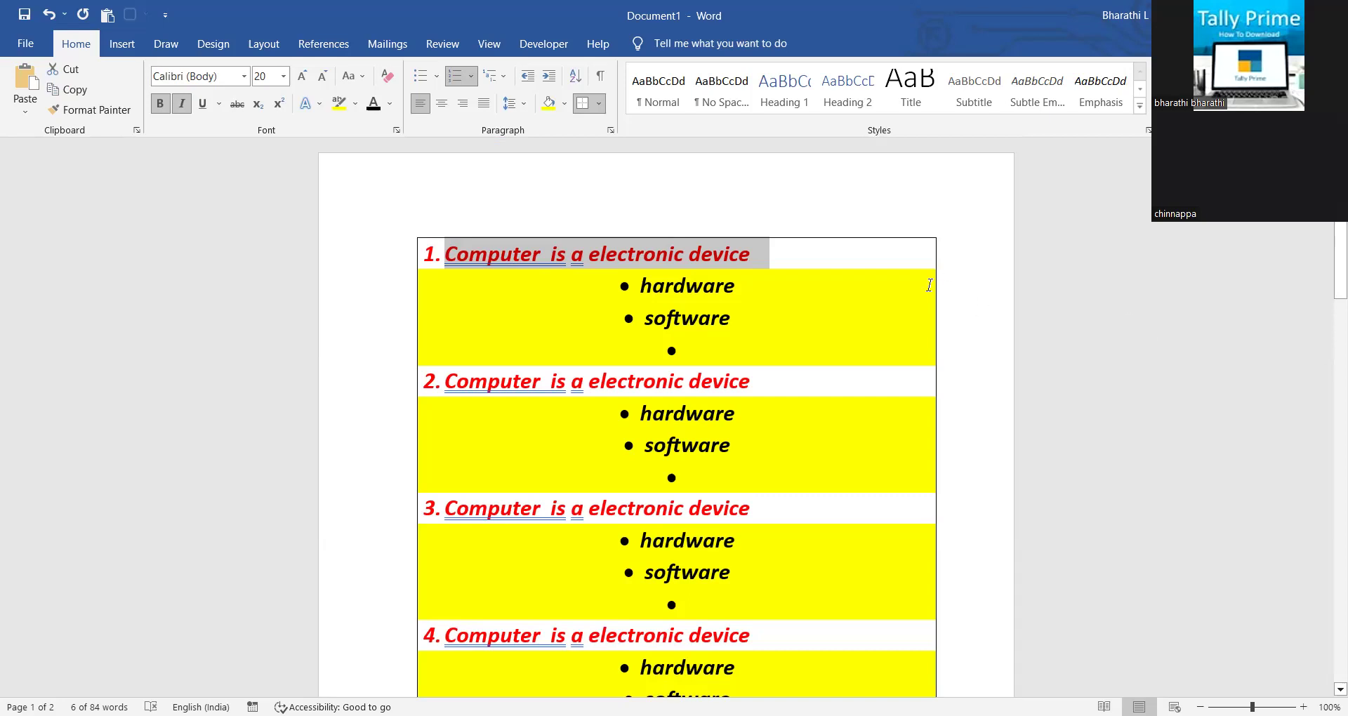
Step: Paste the copied heading after line 1 and again inside it, adding extra numbered items
{"action": "left_click", "coordinate": [777, 259]}
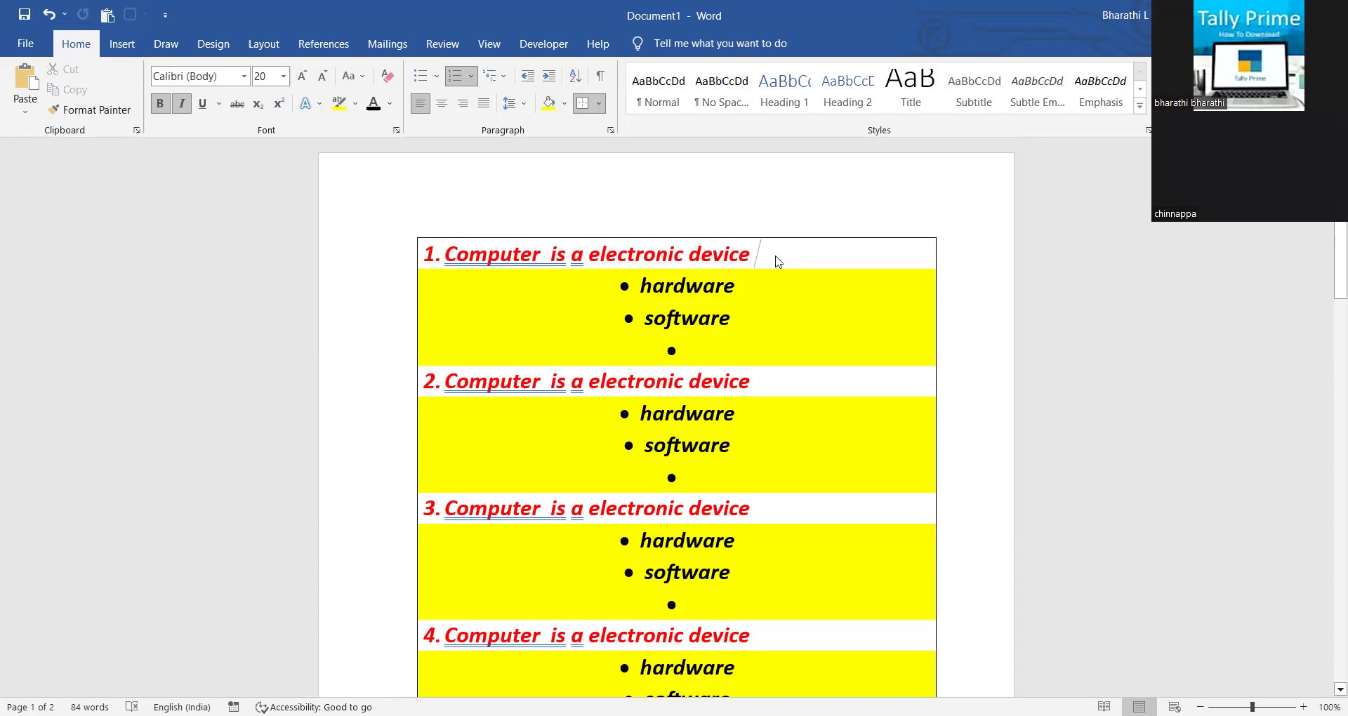
{"action": "key", "text": "ctrl+v"}
{"action": "key", "text": "ctrl+v"}
{"action": "left_click", "coordinate": [780, 264]}
{"action": "key", "text": "ctrl+v"}
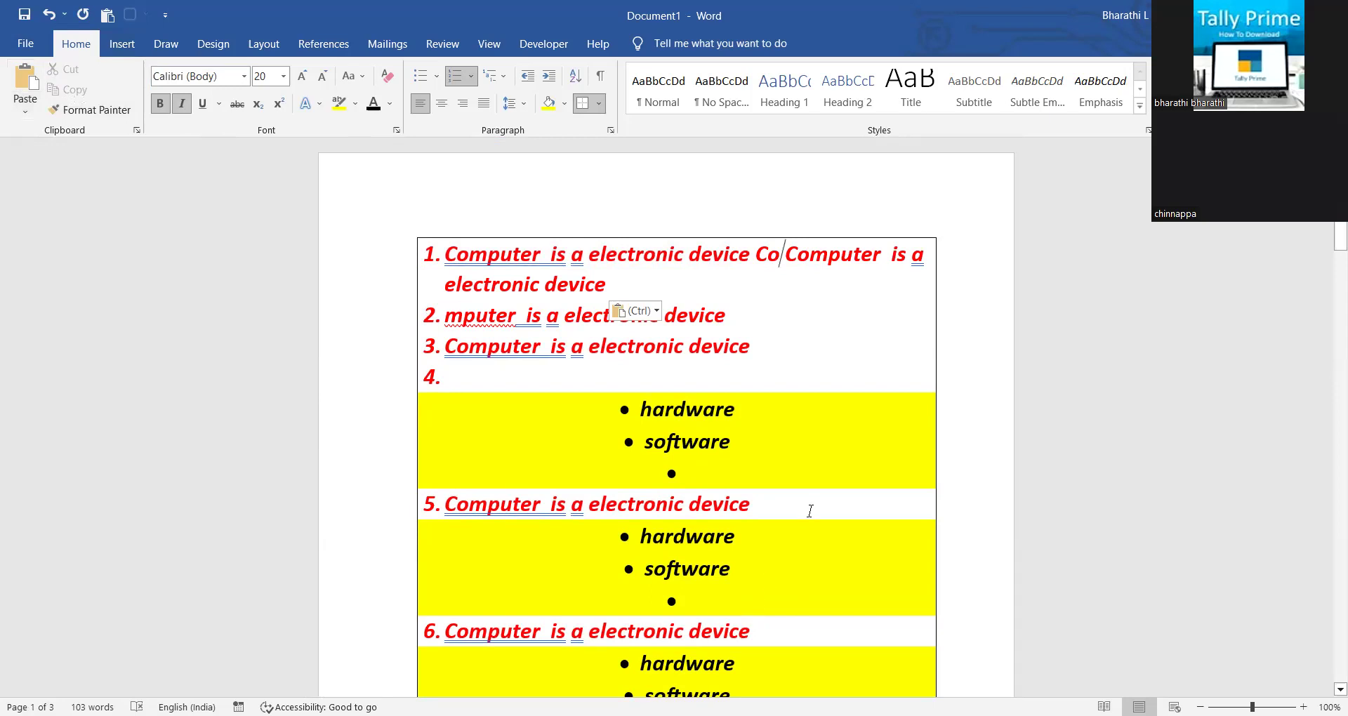
{"action": "scroll", "coordinate": [812, 512], "scroll_direction": "down", "scroll_amount": 5}
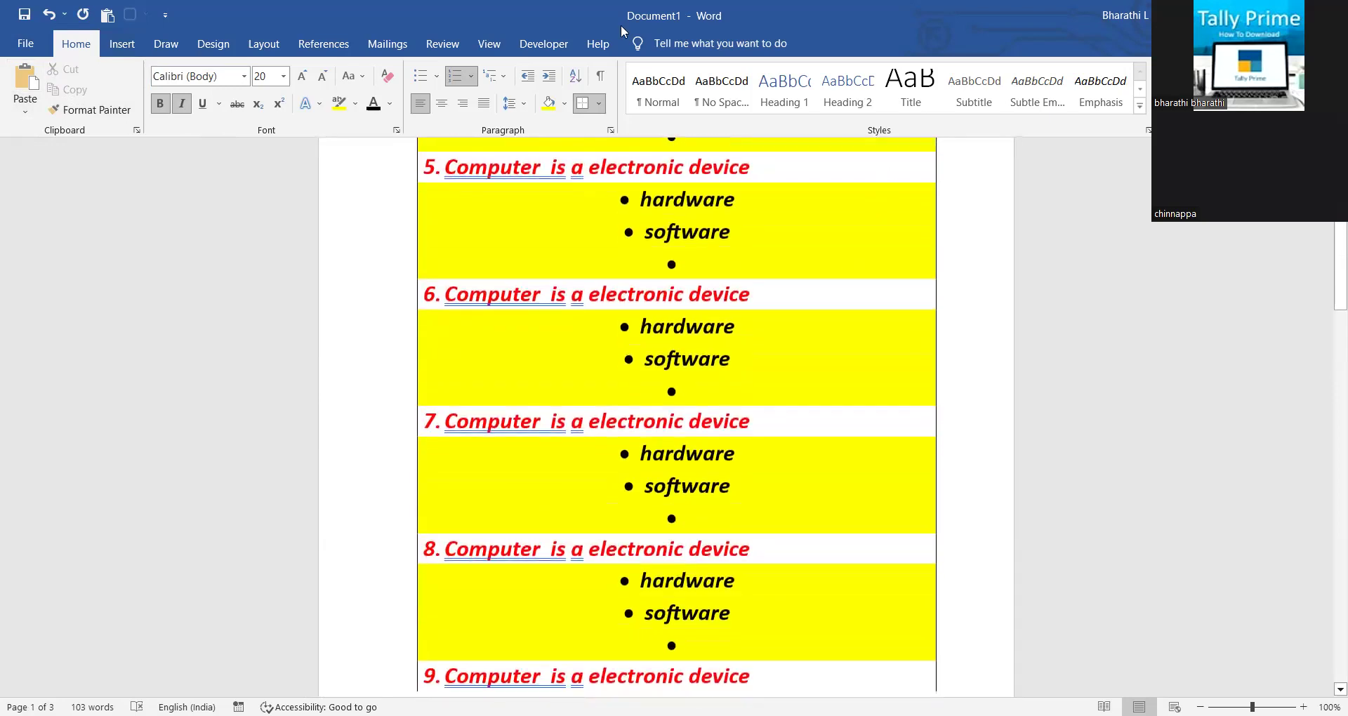
{"action": "scroll", "coordinate": [827, 417], "scroll_direction": "up", "scroll_amount": 5}
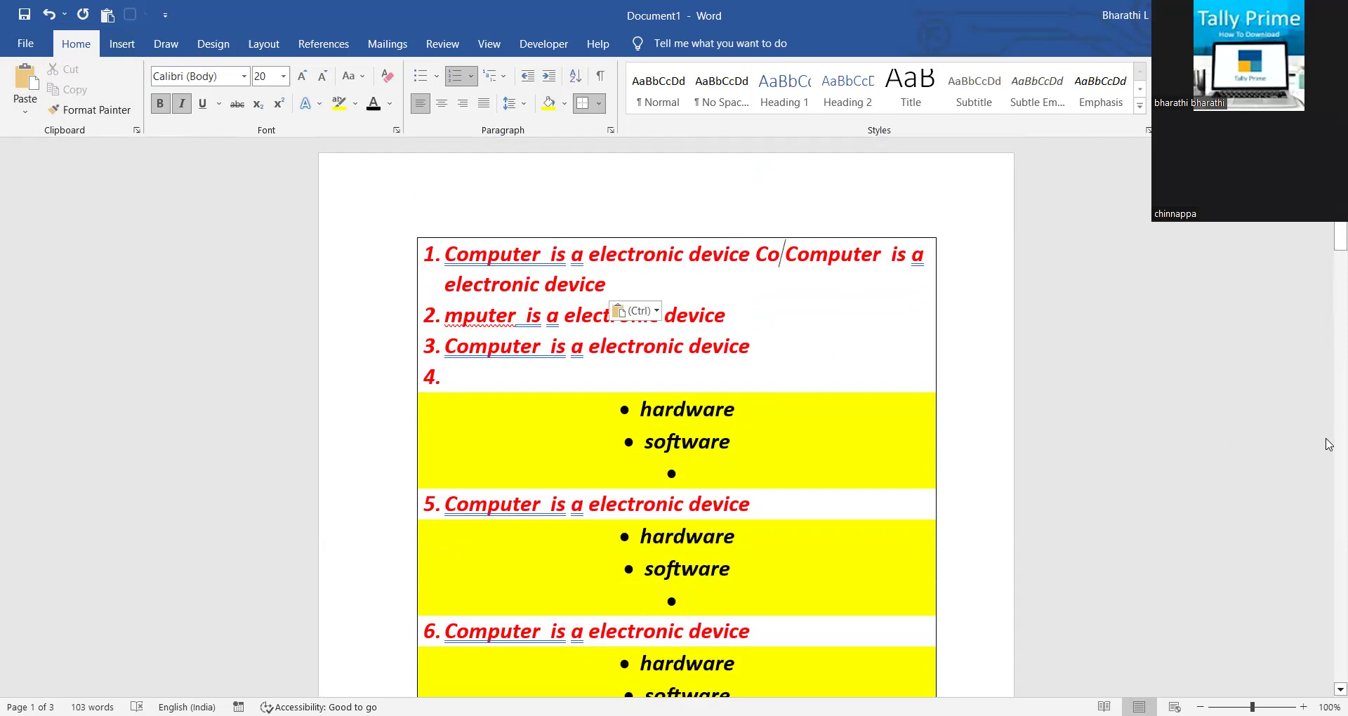
{"action": "key", "text": "ctrl+p"}
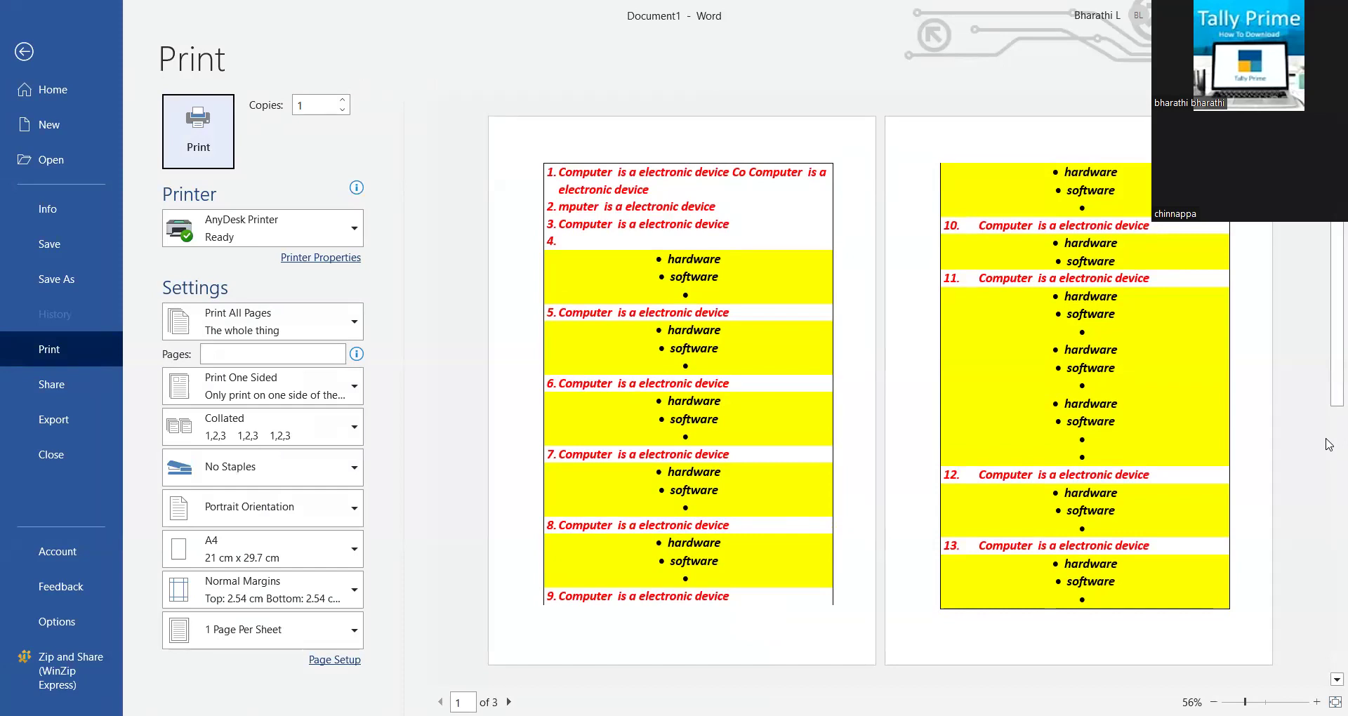
{"action": "key", "text": "Escape"}
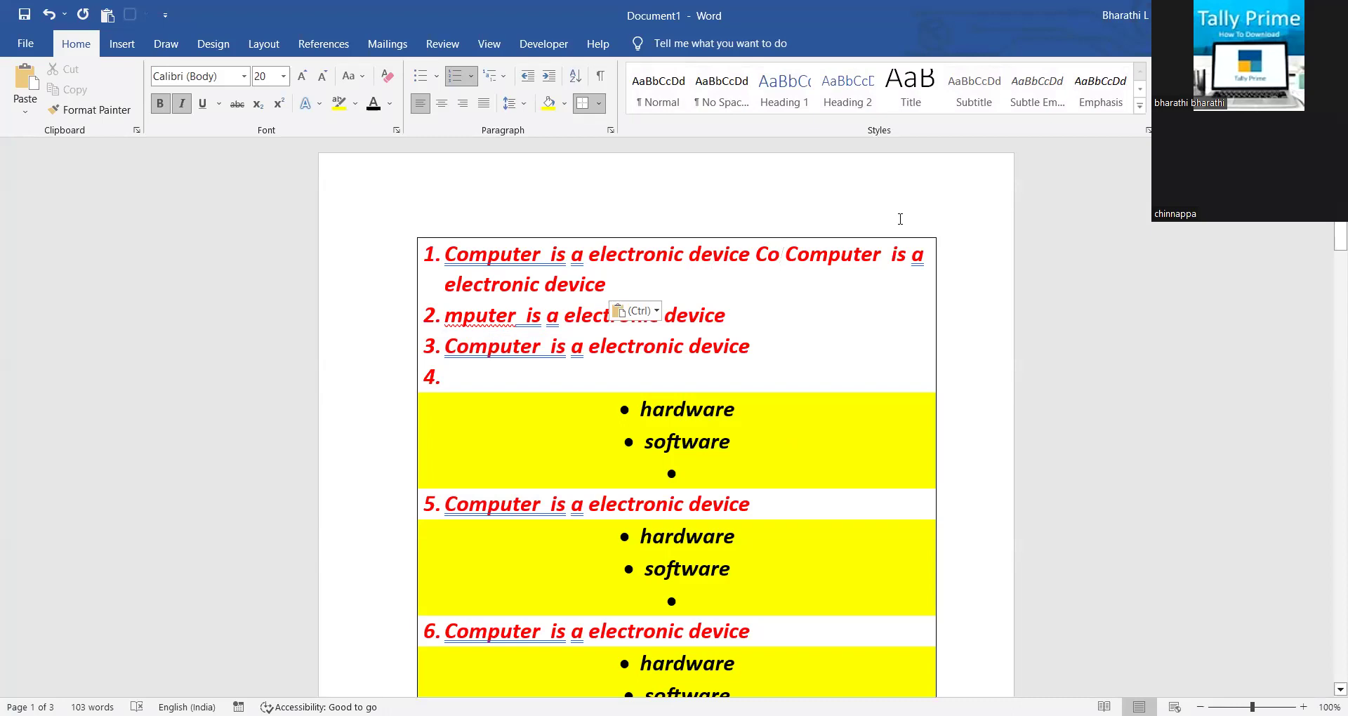
Step: Save the document as '11' in Documents (OneDrive)
{"action": "key", "text": "ctrl+s"}
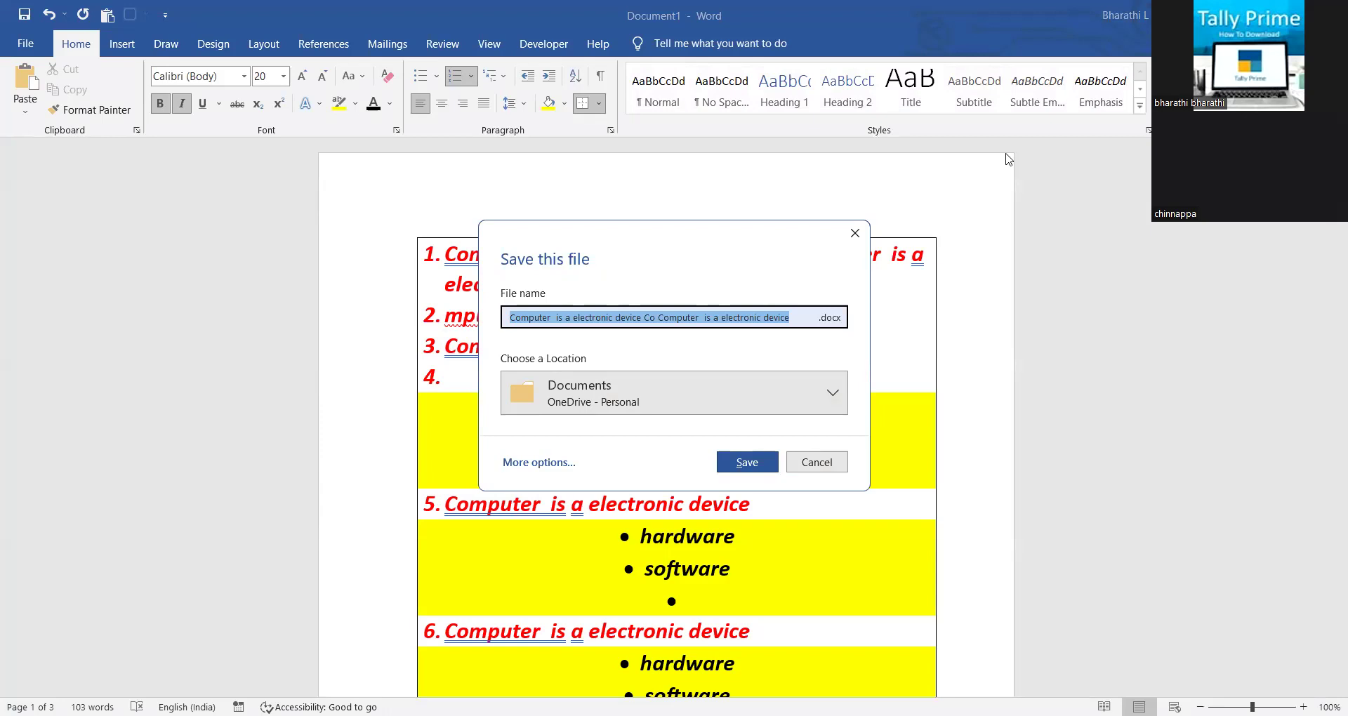
{"action": "left_click", "coordinate": [797, 316]}
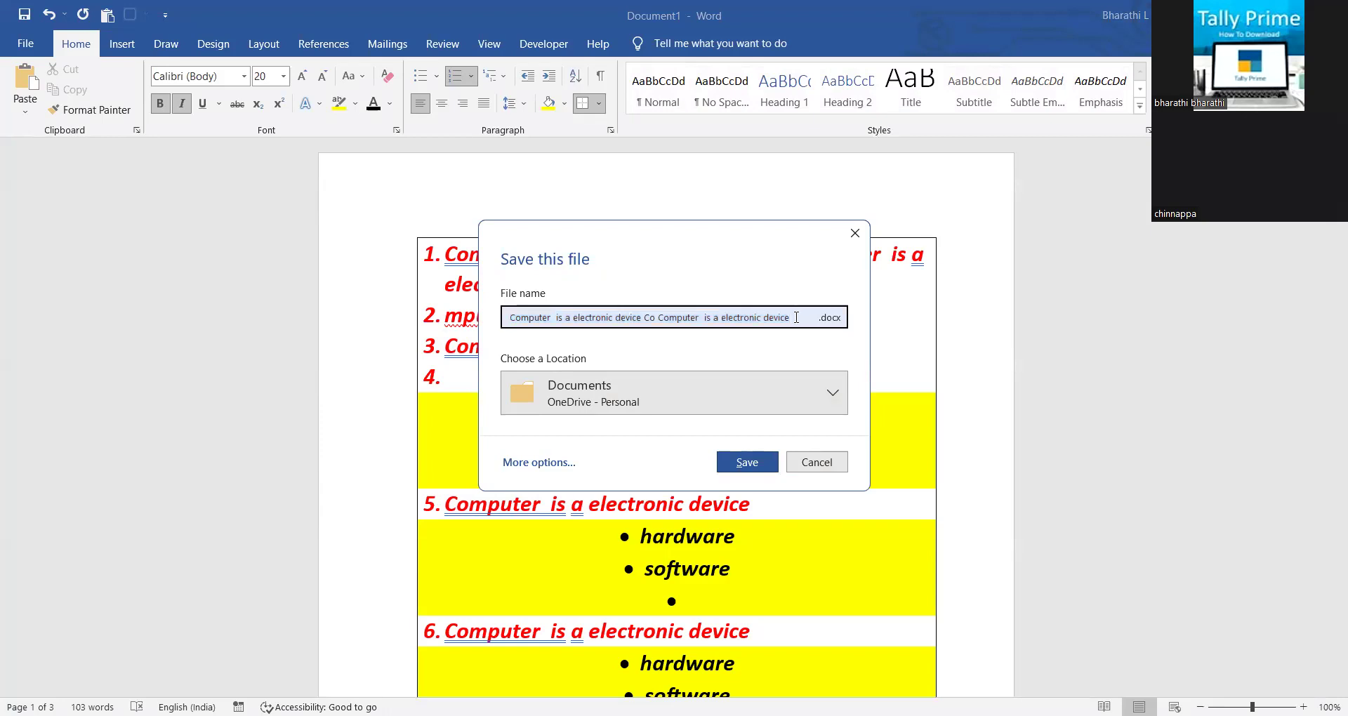
{"action": "key", "text": "BackSpace"}
{"action": "key", "text": "BackSpace"}
{"action": "key", "text": "BackSpace"}
{"action": "key", "text": "BackSpace"}
{"action": "key", "text": "BackSpace"}
{"action": "key", "text": "BackSpace"}
{"action": "key", "text": "BackSpace"}
{"action": "key", "text": "BackSpace"}
{"action": "key", "text": "BackSpace"}
{"action": "key", "text": "BackSpace"}
{"action": "key", "text": "BackSpace"}
{"action": "key", "text": "BackSpace"}
{"action": "key", "text": "BackSpace"}
{"action": "key", "text": "BackSpace"}
{"action": "key", "text": "BackSpace"}
{"action": "key", "text": "BackSpace"}
{"action": "key", "text": "BackSpace"}
{"action": "key", "text": "BackSpace"}
{"action": "key", "text": "BackSpace"}
{"action": "key", "text": "BackSpace"}
{"action": "key", "text": "BackSpace"}
{"action": "key", "text": "BackSpace"}
{"action": "key", "text": "BackSpace"}
{"action": "key", "text": "BackSpace"}
{"action": "key", "text": "BackSpace"}
{"action": "key", "text": "BackSpace"}
{"action": "key", "text": "BackSpace"}
{"action": "key", "text": "BackSpace"}
{"action": "key", "text": "BackSpace"}
{"action": "key", "text": "BackSpace"}
{"action": "key", "text": "BackSpace"}
{"action": "key", "text": "BackSpace"}
{"action": "key", "text": "BackSpace"}
{"action": "key", "text": "BackSpace"}
{"action": "key", "text": "BackSpace"}
{"action": "key", "text": "BackSpace"}
{"action": "key", "text": "BackSpace"}
{"action": "key", "text": "BackSpace"}
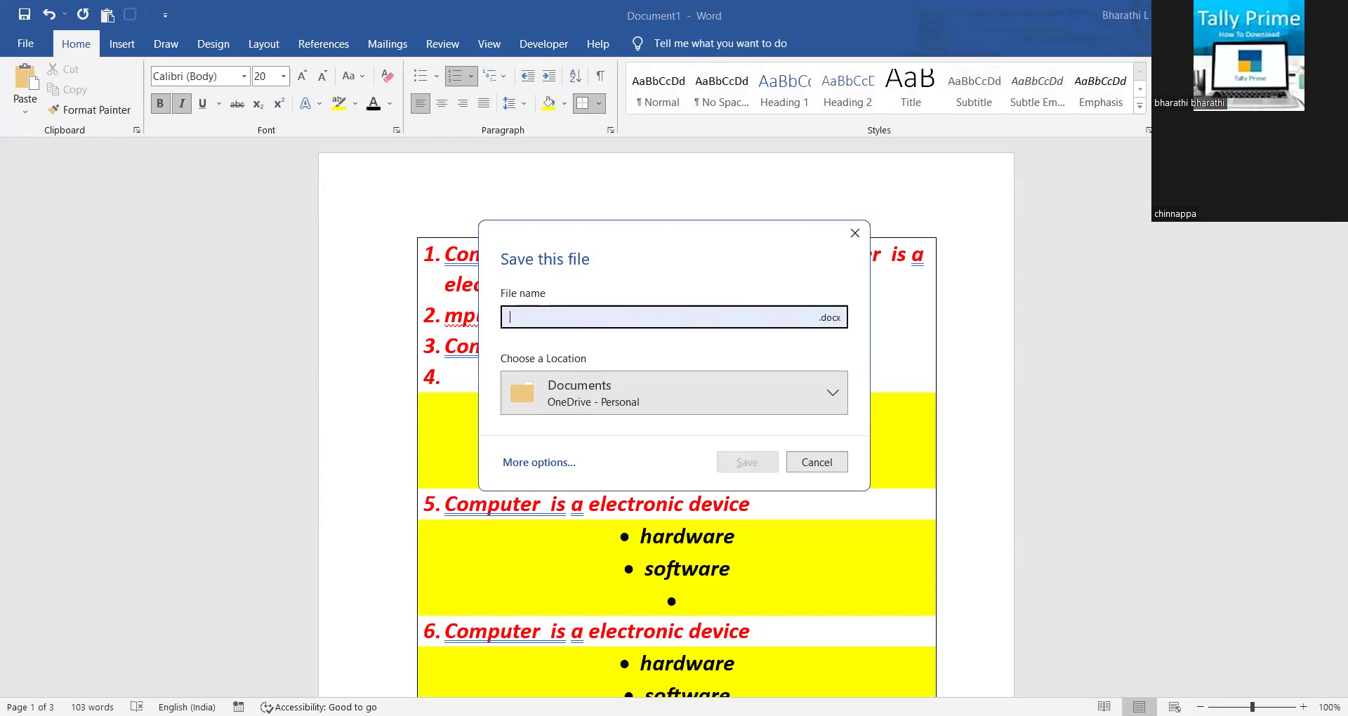
{"action": "type", "text": "11"}
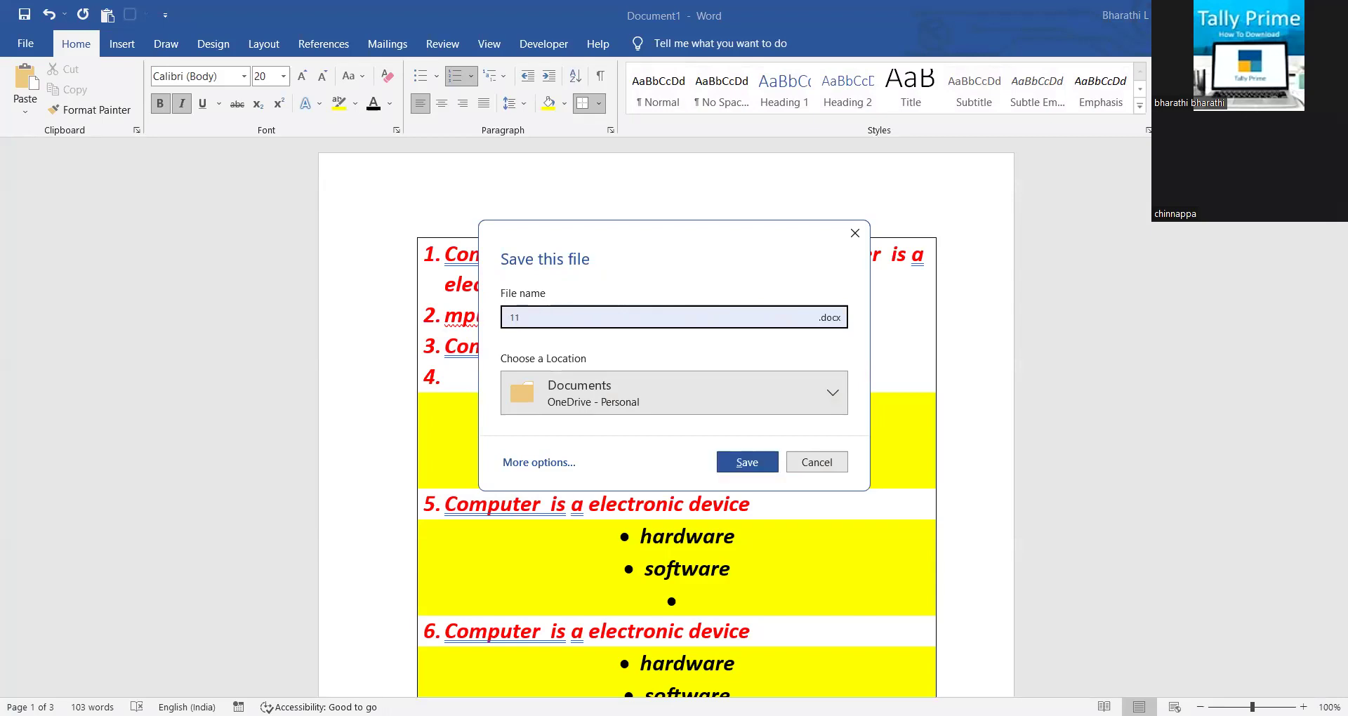
{"action": "left_click", "coordinate": [769, 462]}
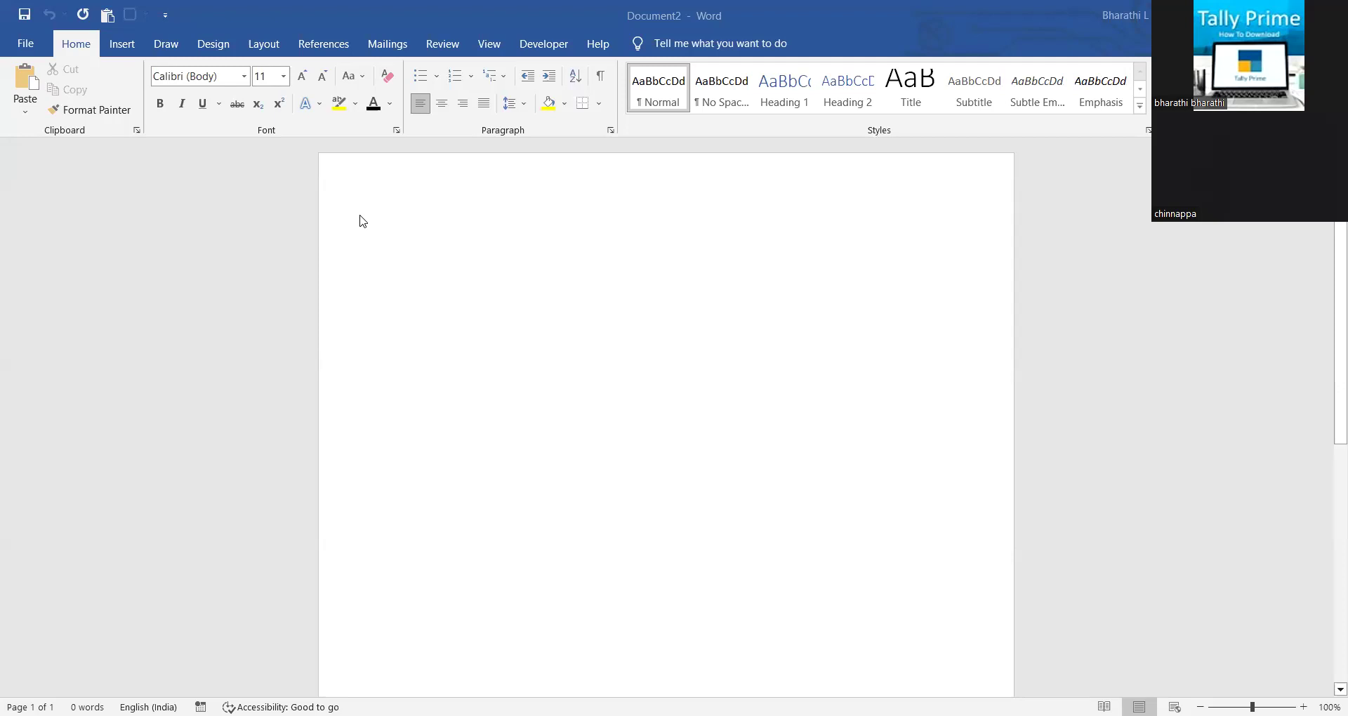
Step: Reopen the saved document '11' from the Recent files list
{"action": "left_click", "coordinate": [379, 260]}
{"action": "key", "text": "ctrl+o"}
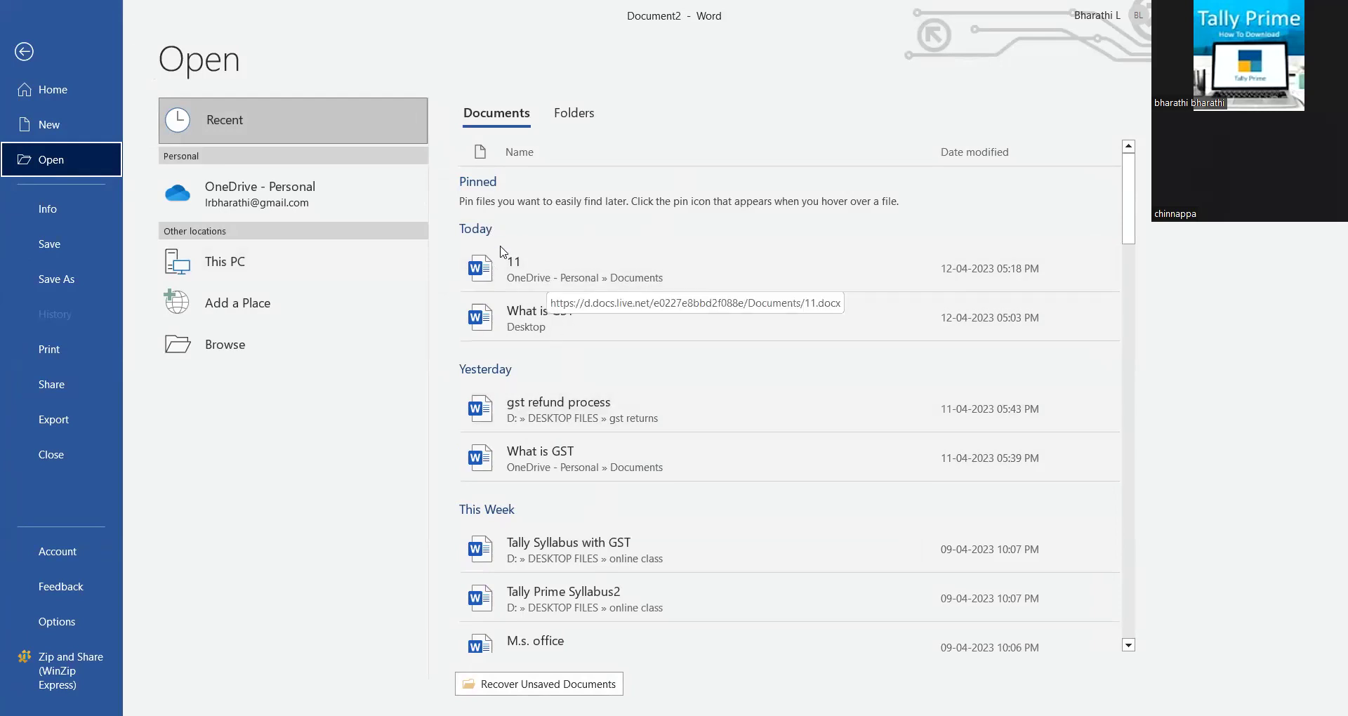
{"action": "left_click", "coordinate": [520, 274]}
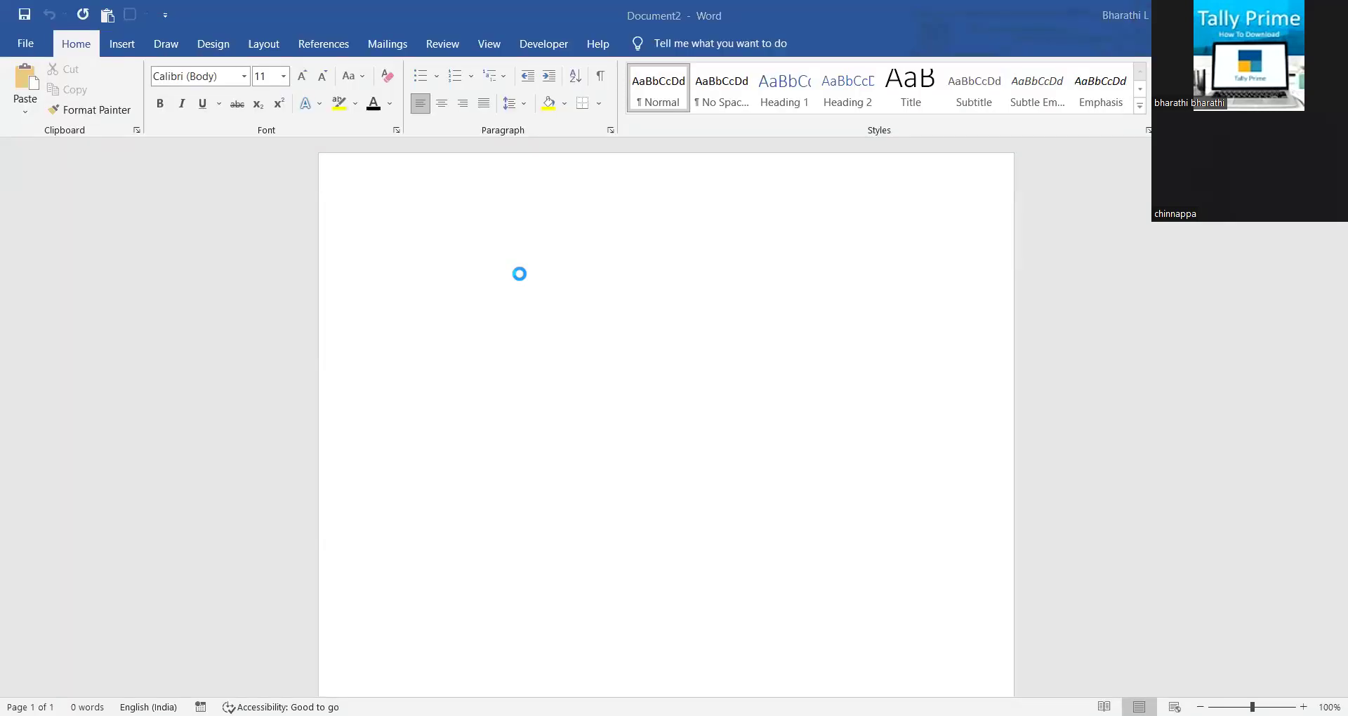